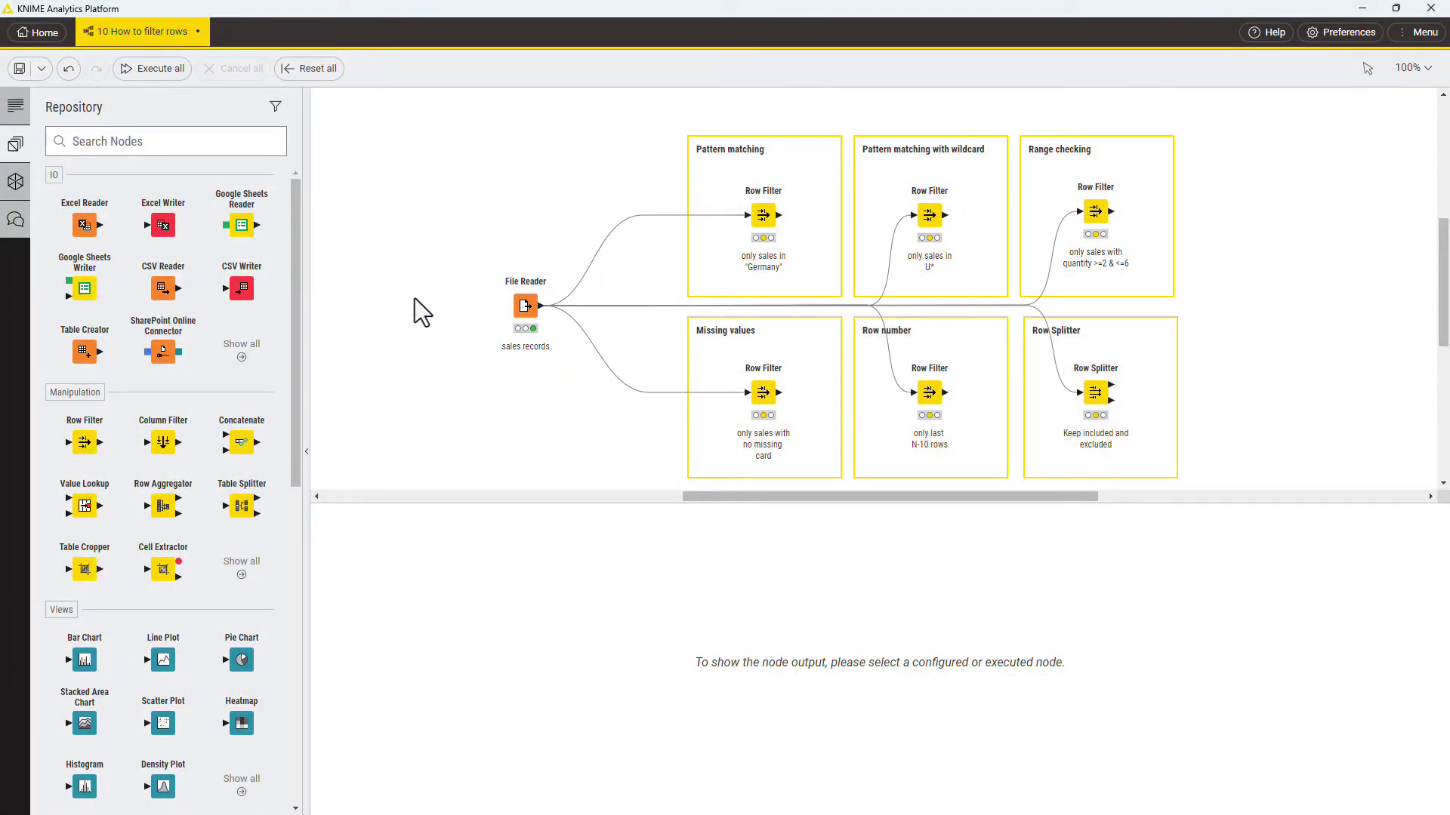
Select the File Reader node to show its 47-row, six-column sales table
click(524, 302)
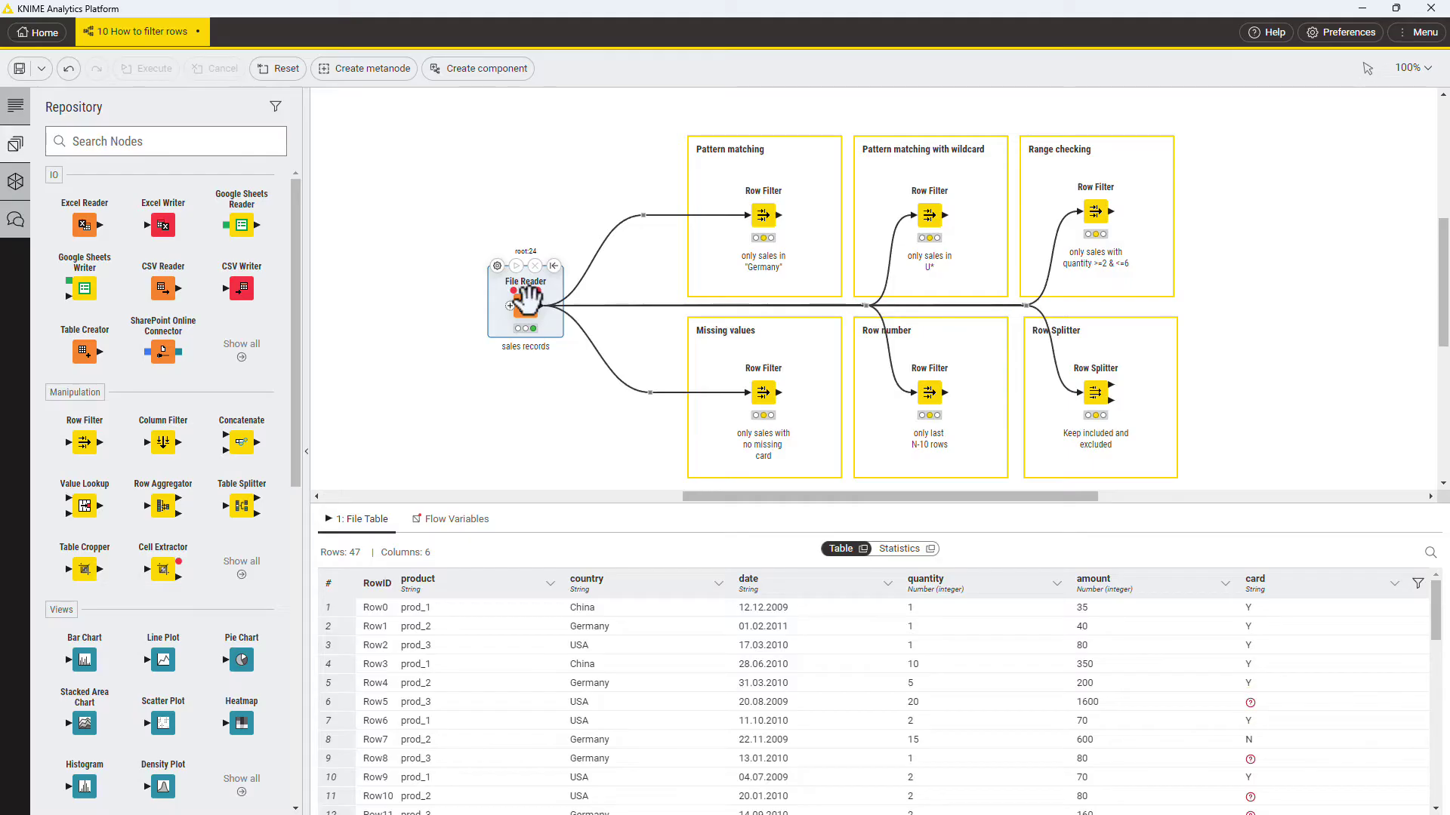
Set the pattern-matching Row Filter to country = Germany, yielding 16 rows
click(757, 202)
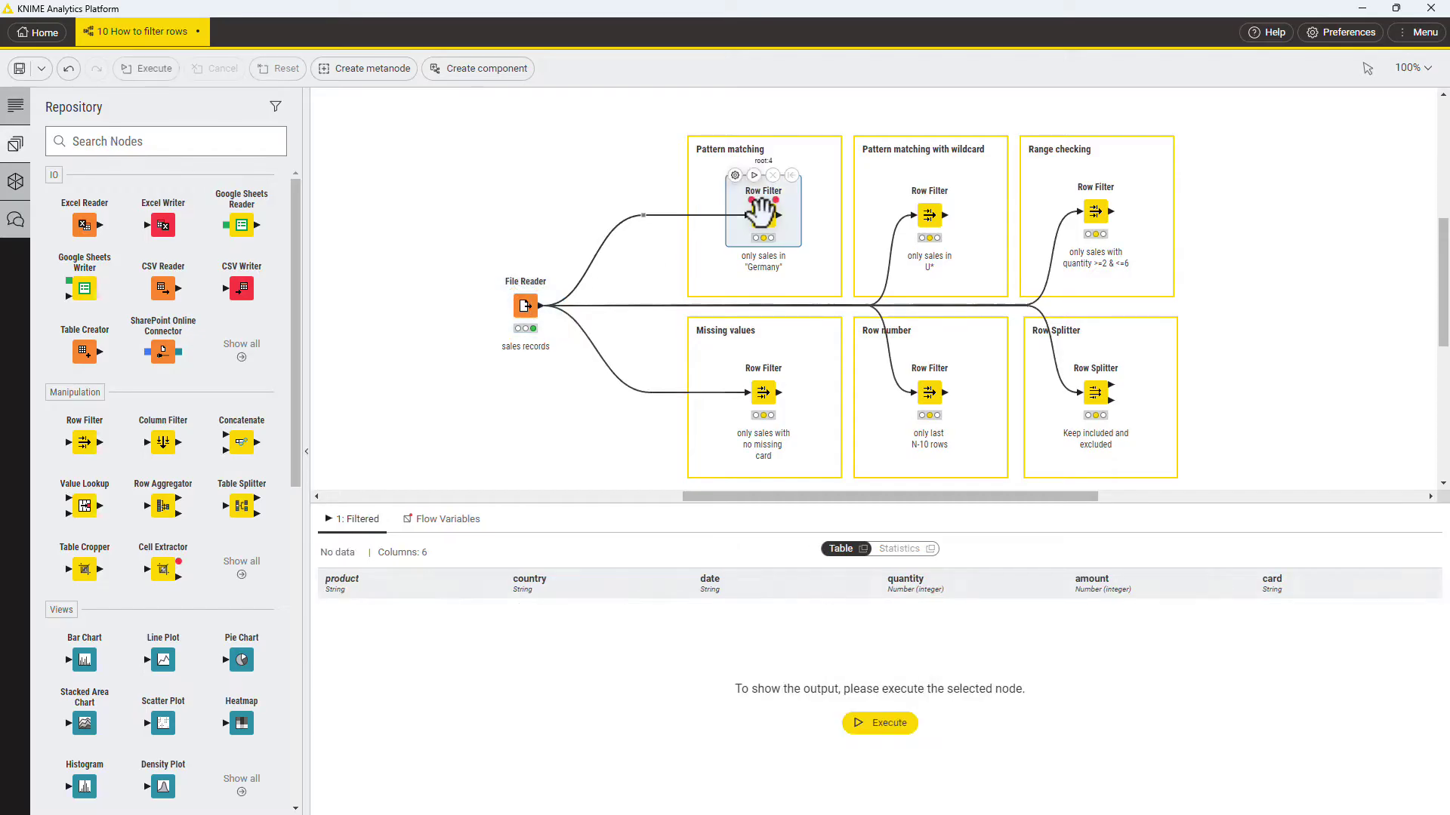
click(734, 177)
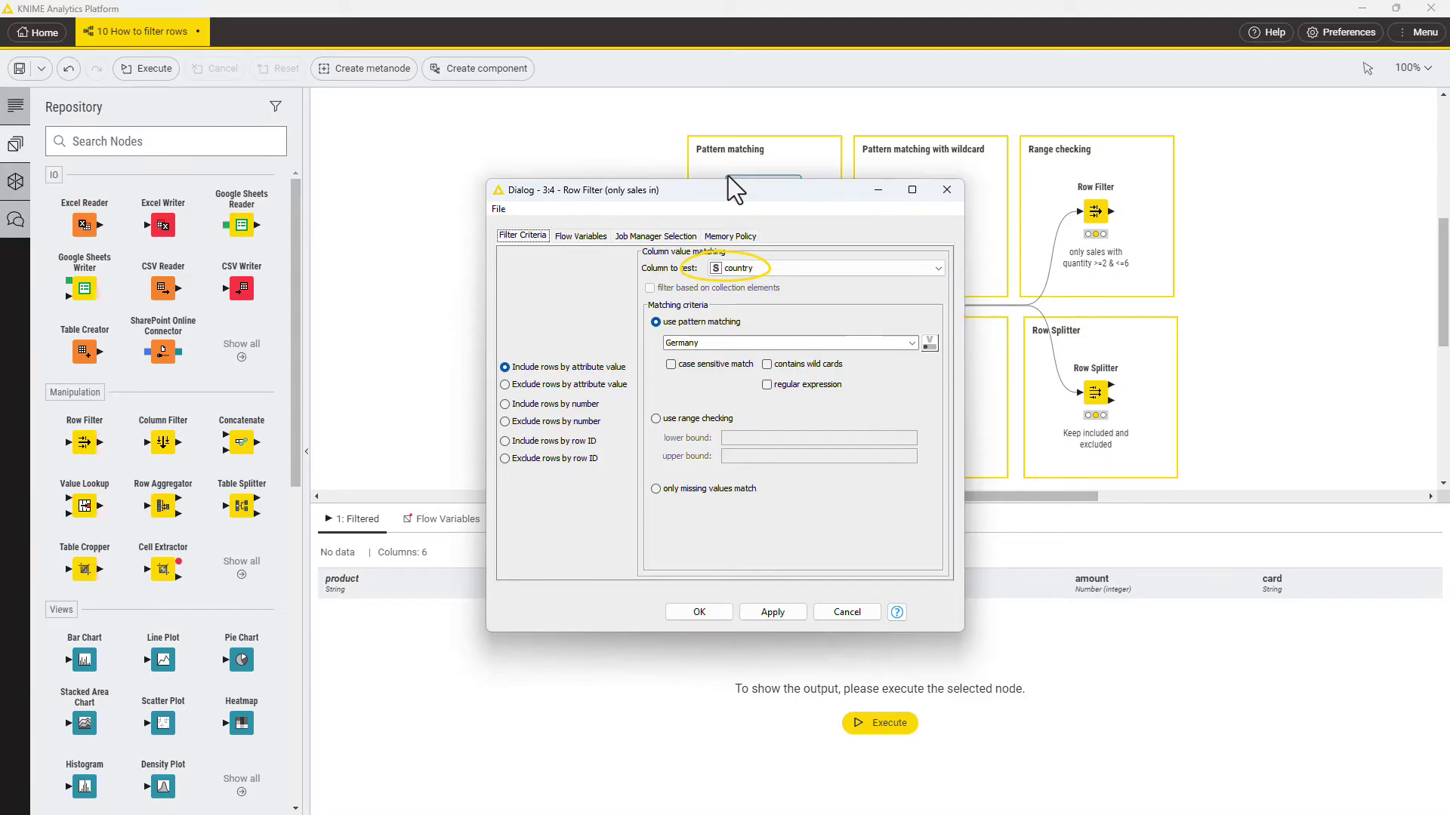
click(688, 616)
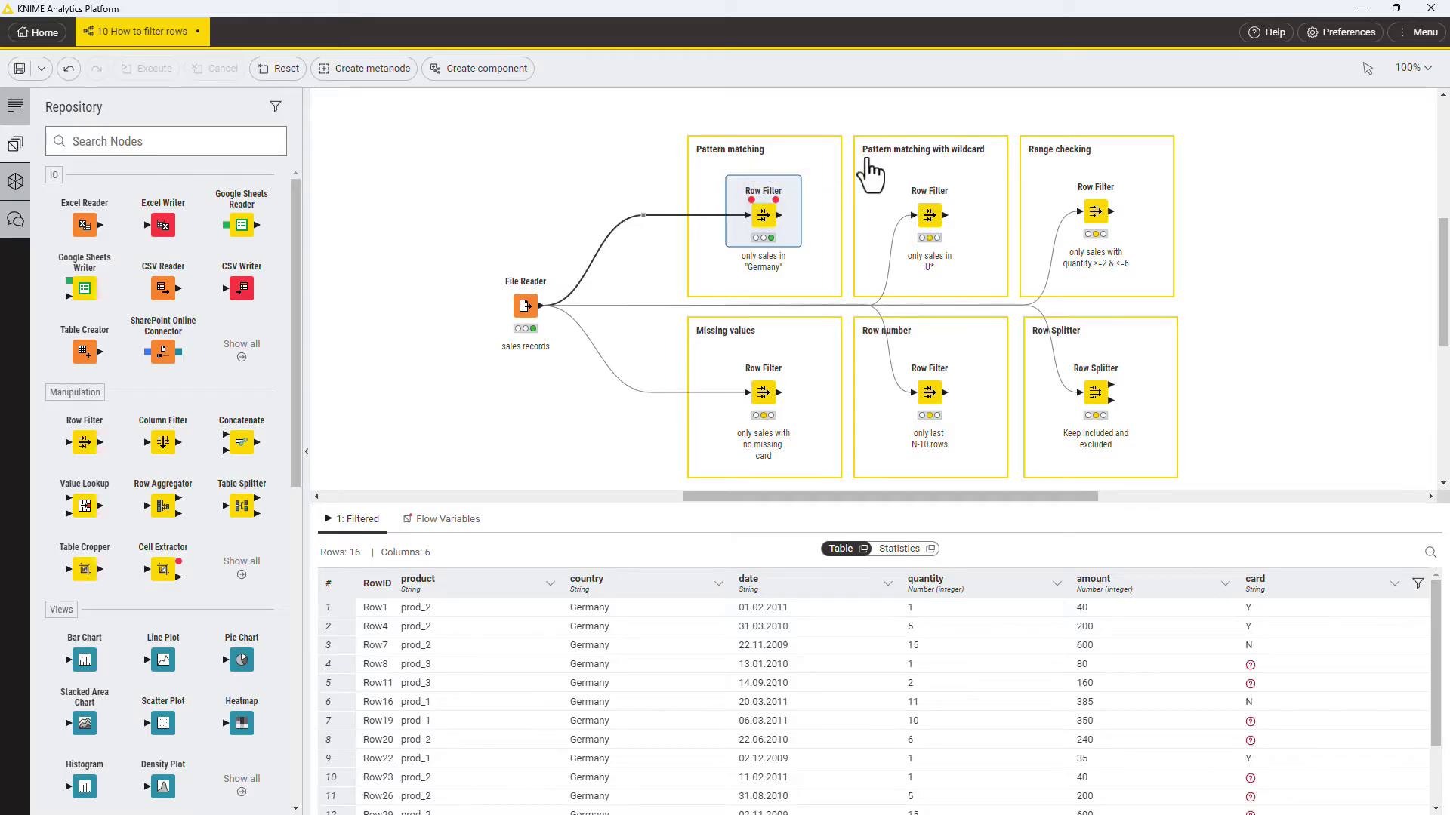
Set the wildcard Row Filter to match countries against the pattern U*
click(923, 192)
click(900, 177)
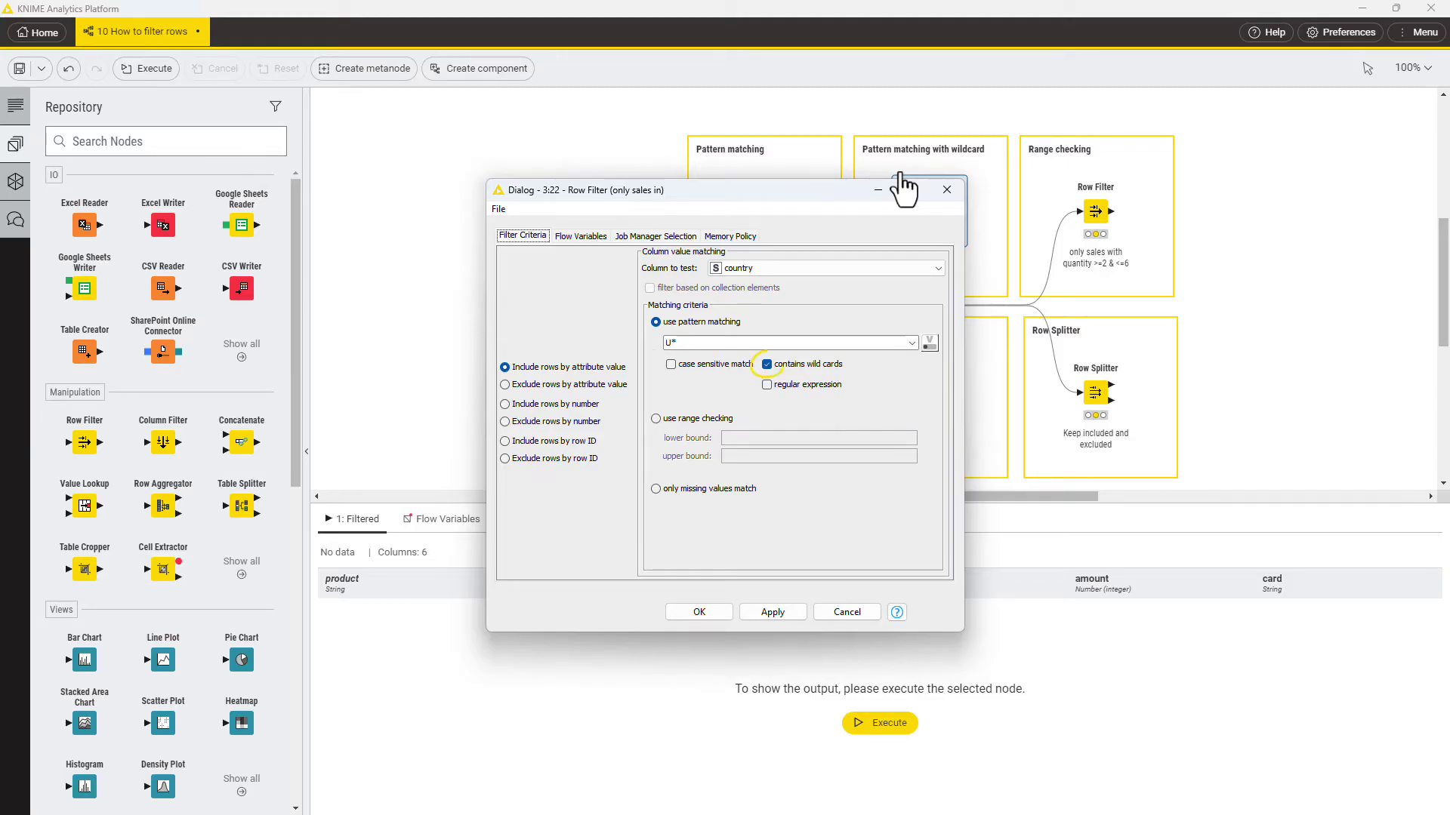
click(708, 608)
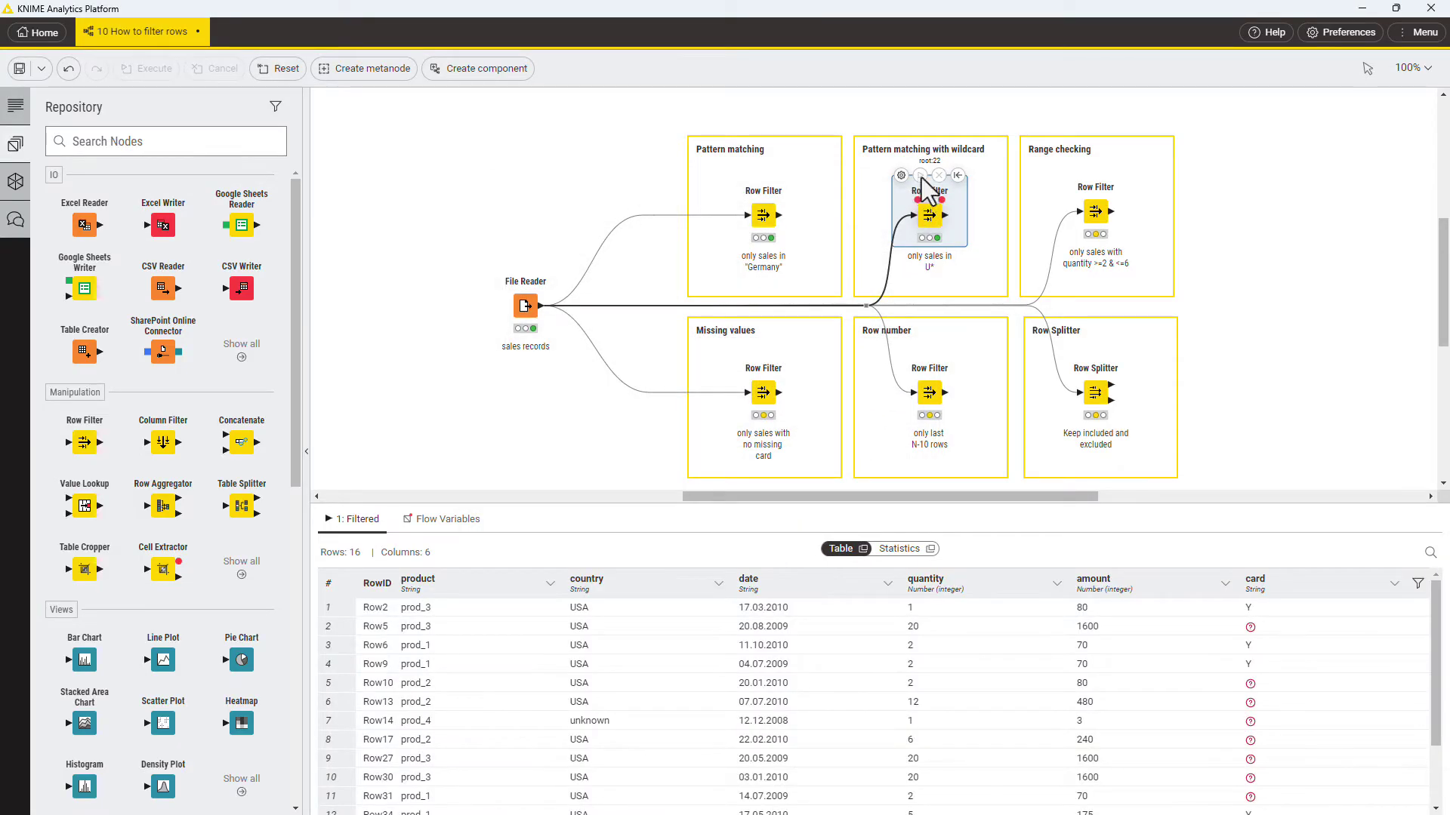
Switch the wildcard filter to exclude U* matches and run it, leaving 31 rows
click(901, 179)
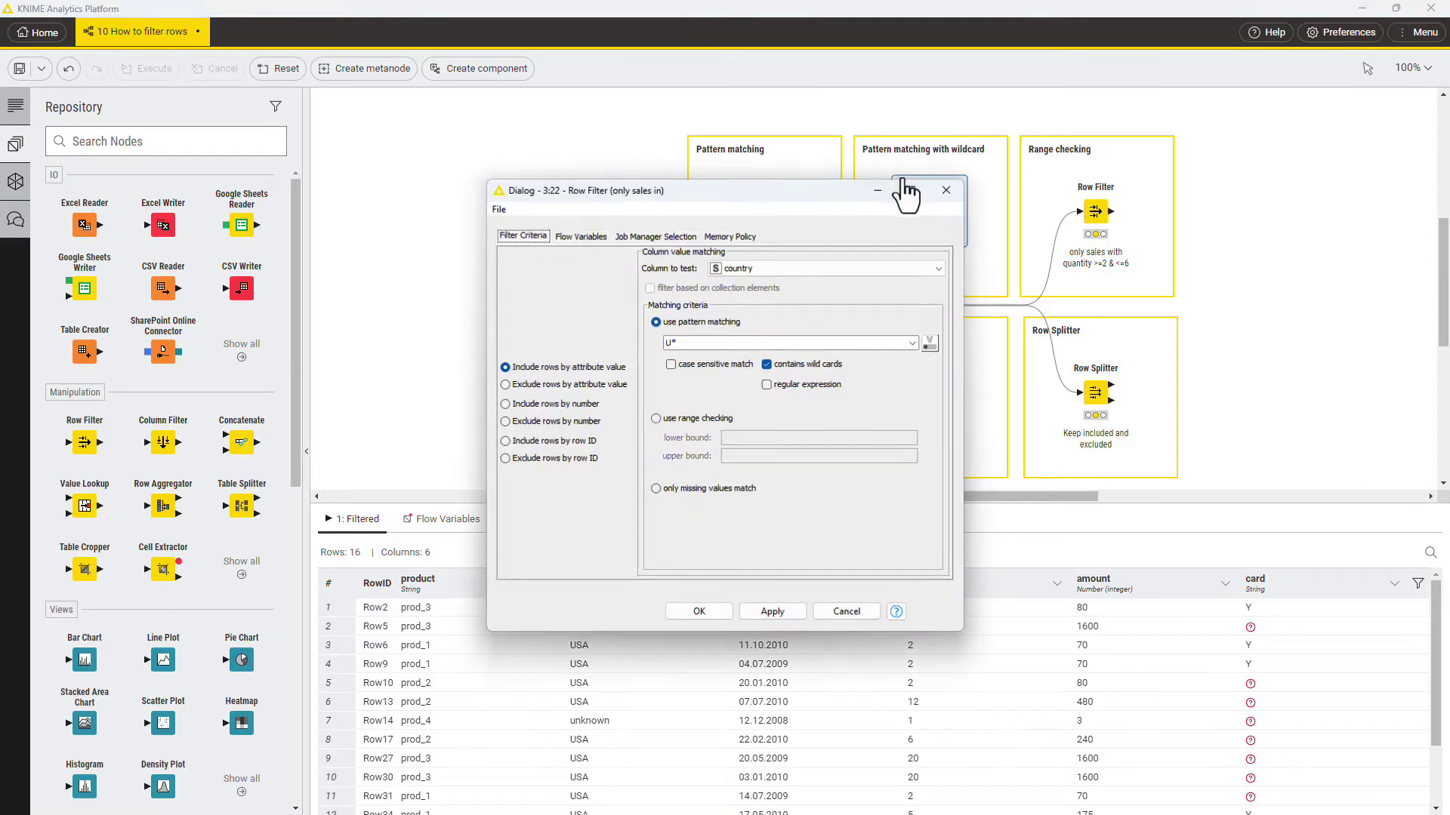
click(573, 383)
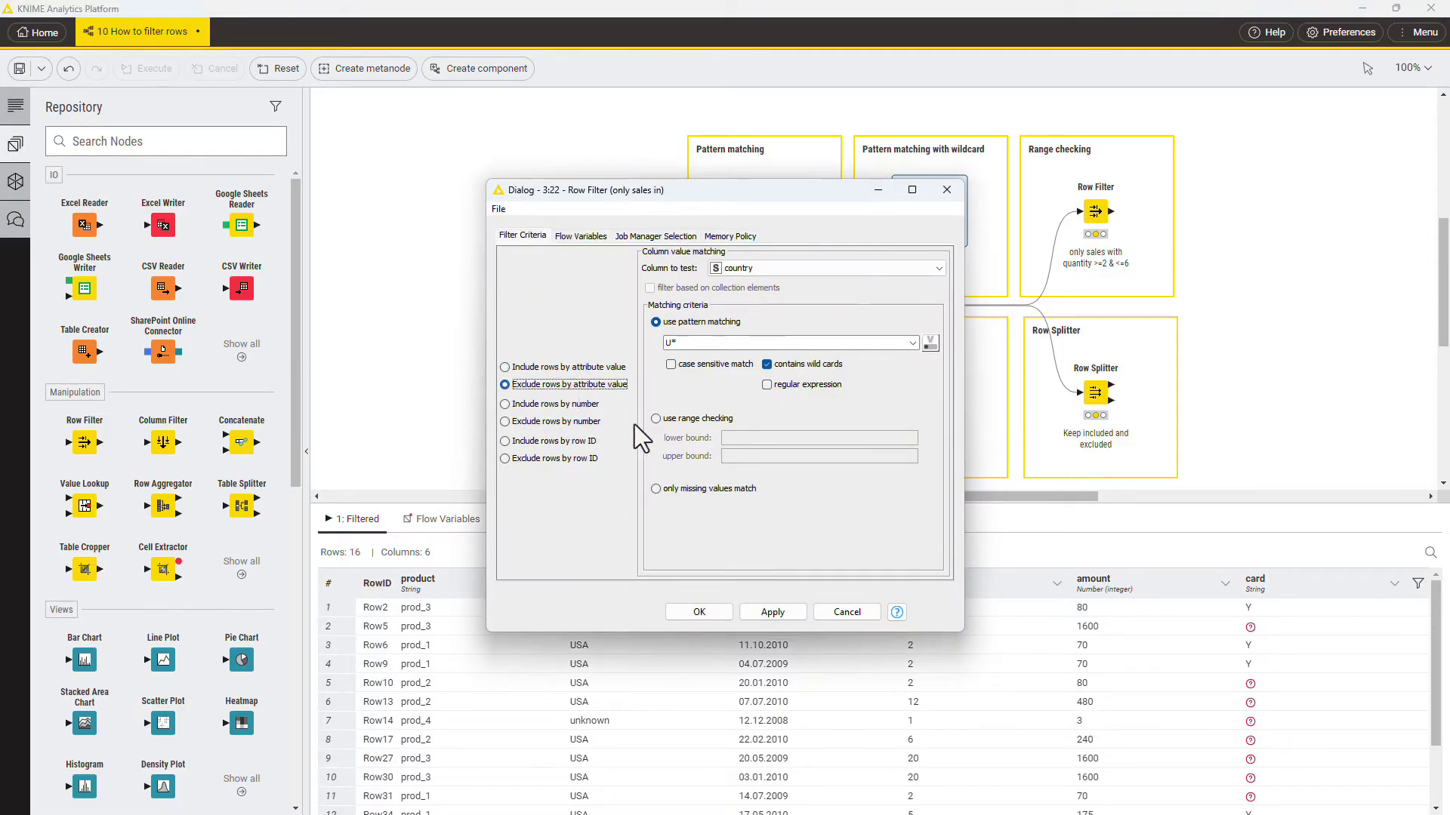
click(699, 612)
click(920, 177)
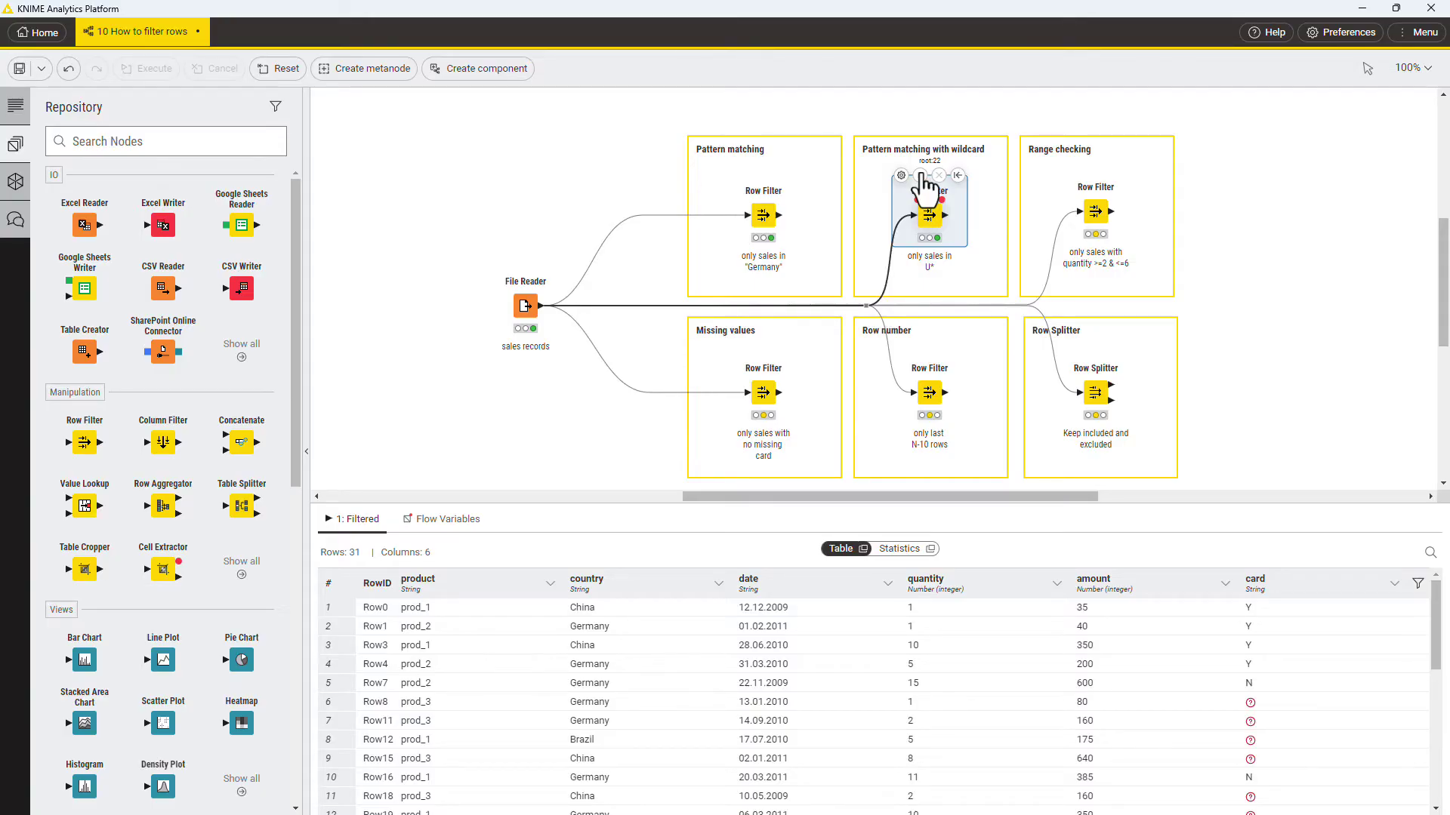
Set the quantity range filter to lower and upper bound 2 and run it
click(1092, 204)
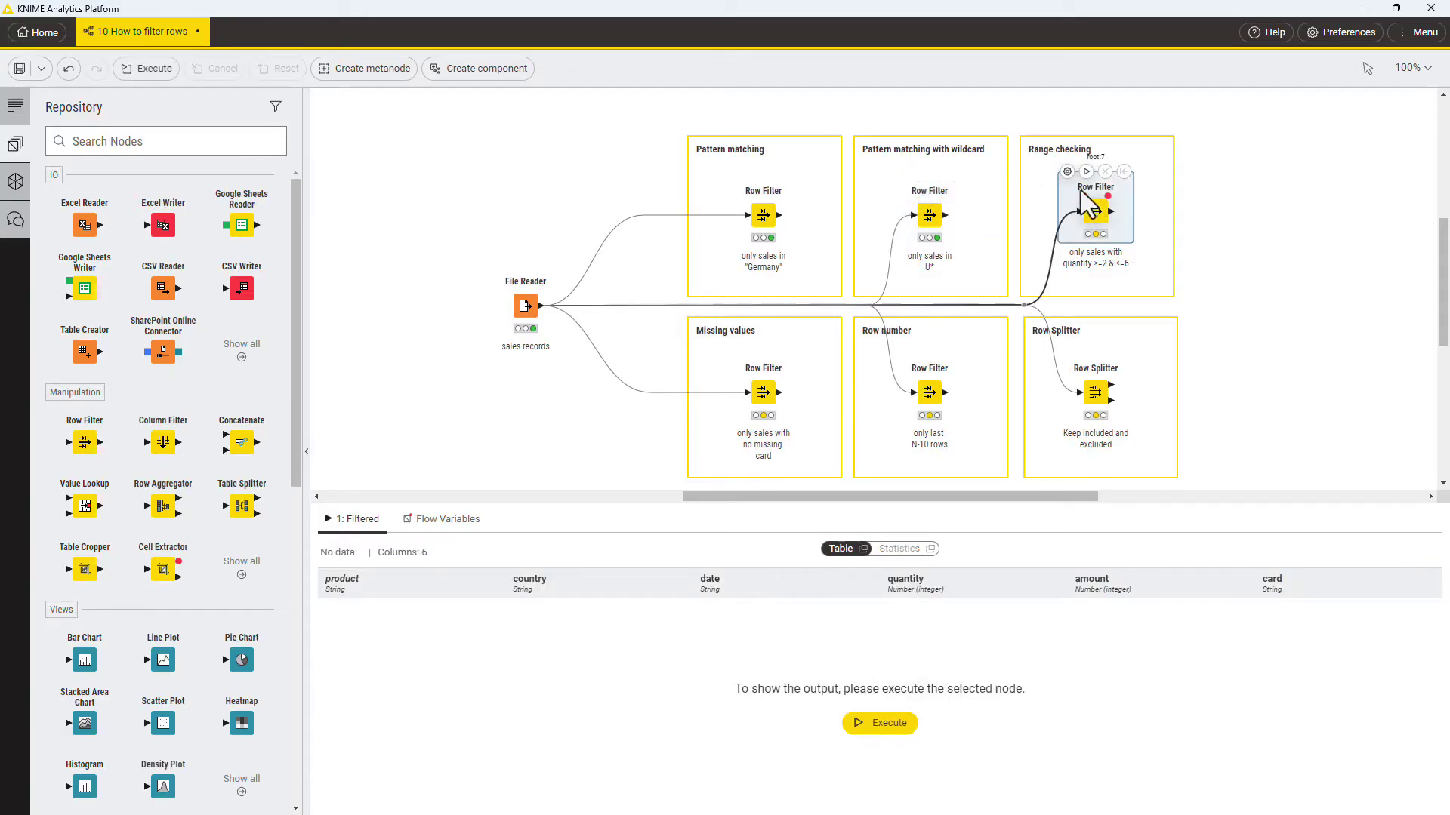
double_click(1075, 191)
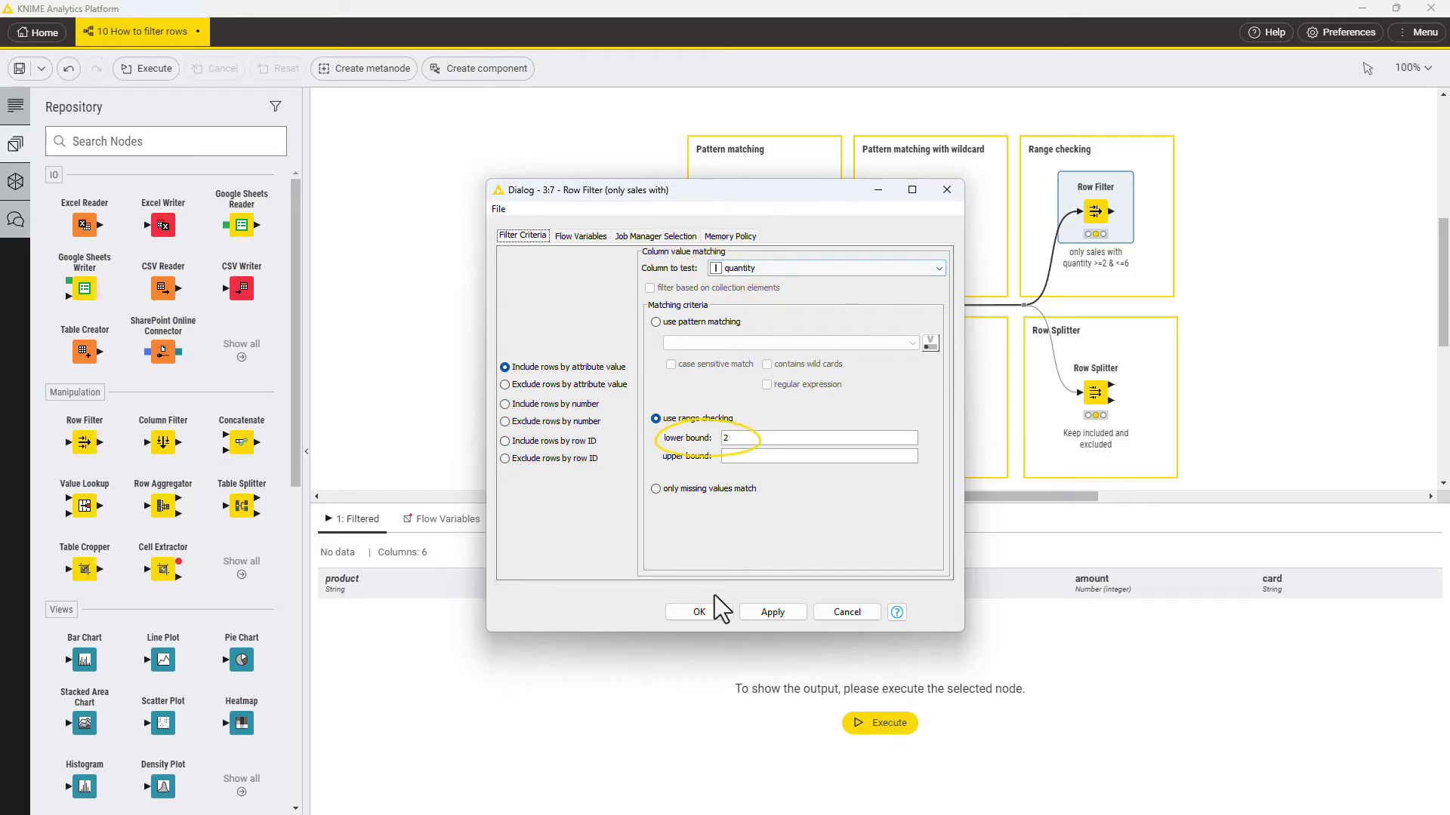
click(699, 612)
click(1084, 173)
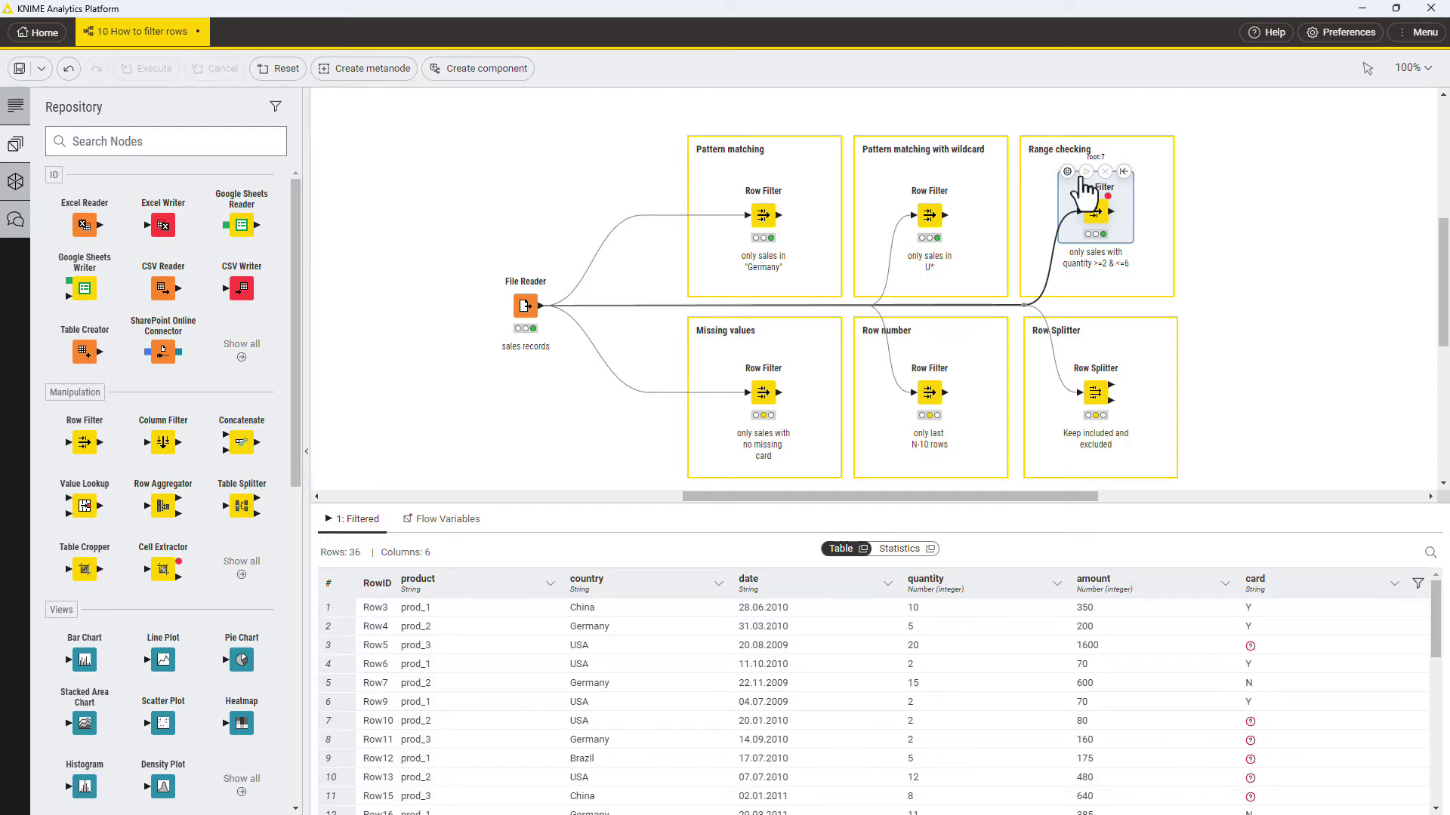
double_click(1072, 194)
click(811, 457)
text(2)
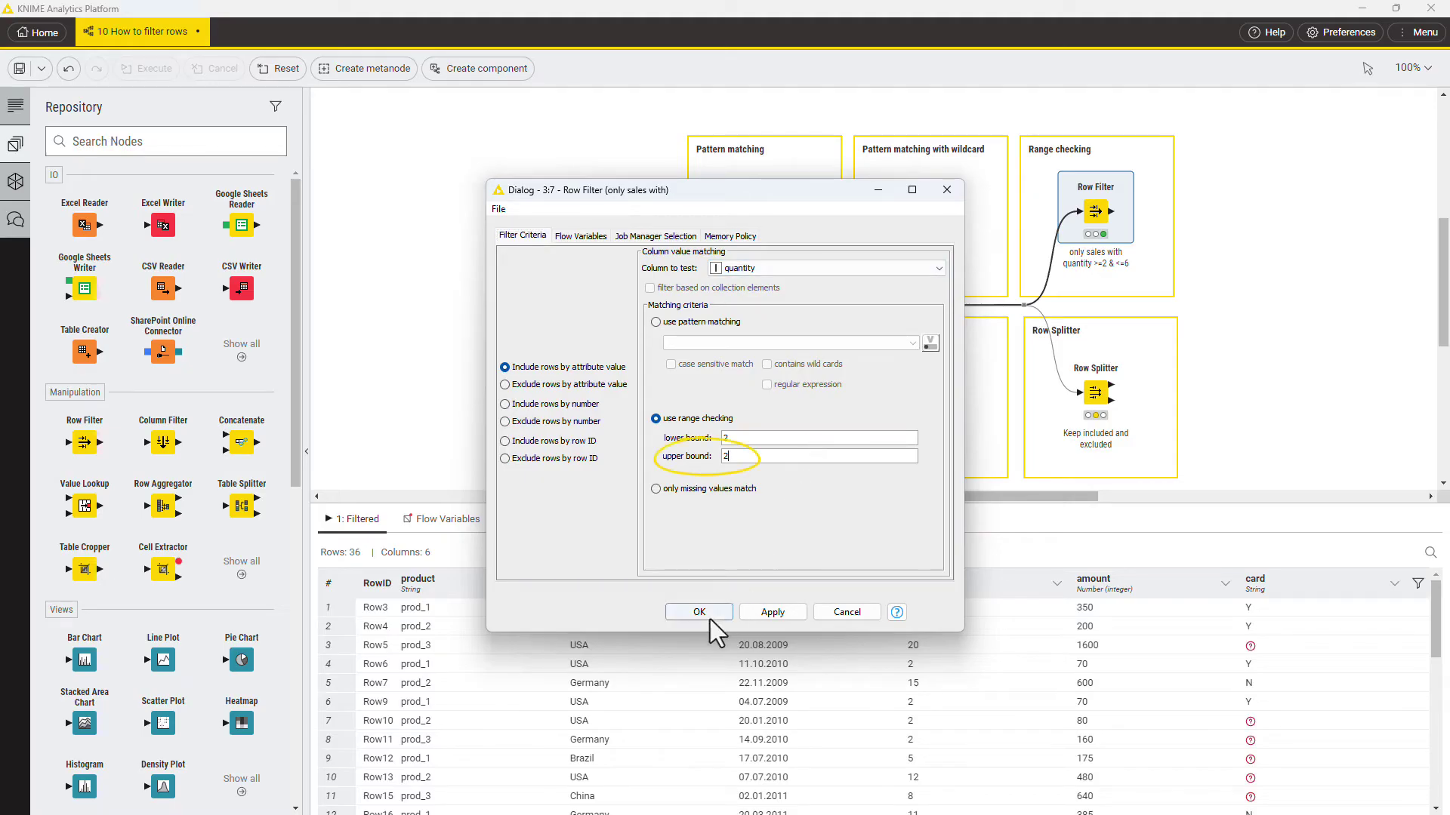
click(708, 616)
click(1085, 172)
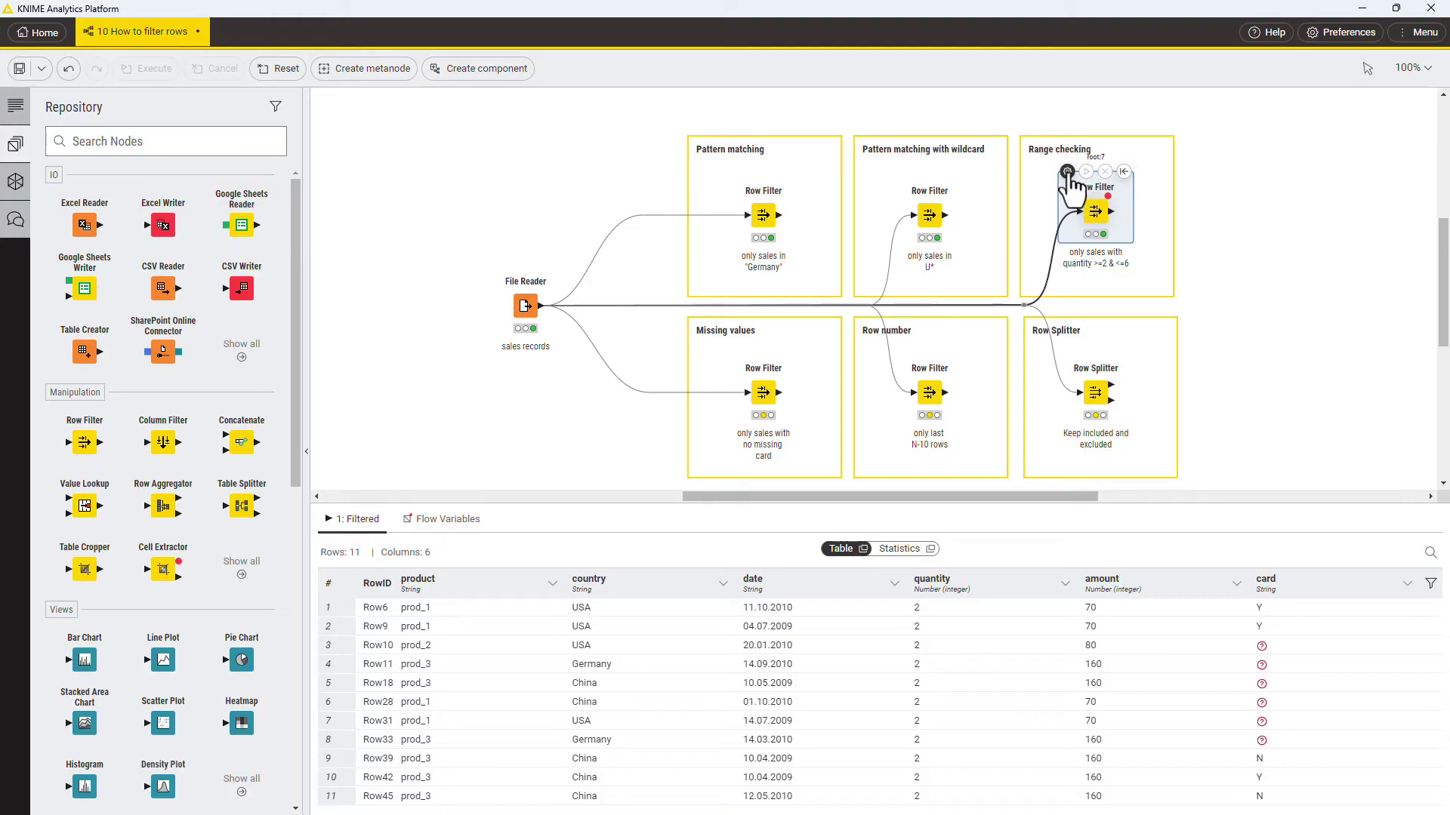
Widen the quantity range to 2–6 and rerun the filter
double_click(1092, 204)
click(758, 456)
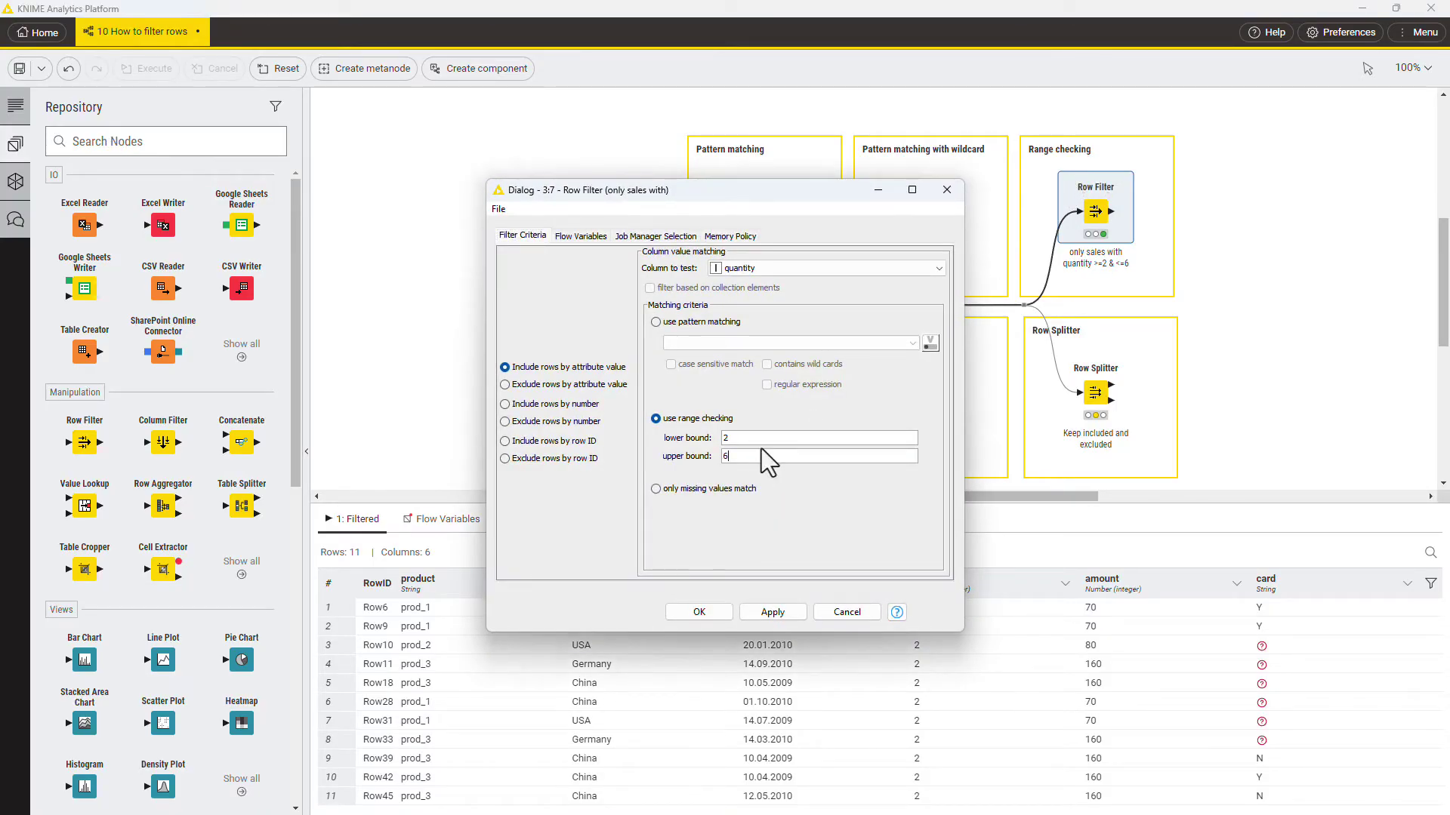
click(727, 608)
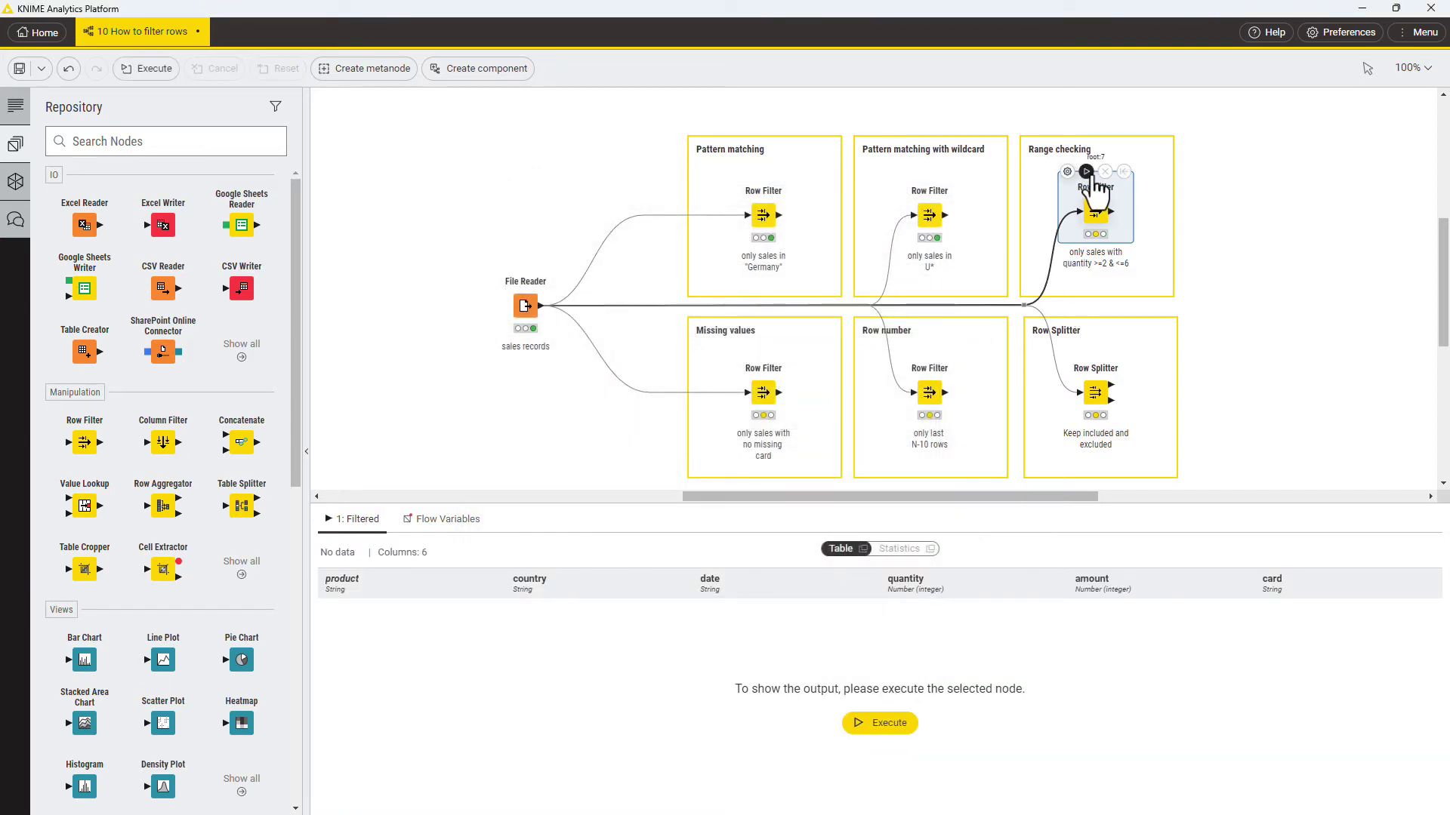
click(1087, 172)
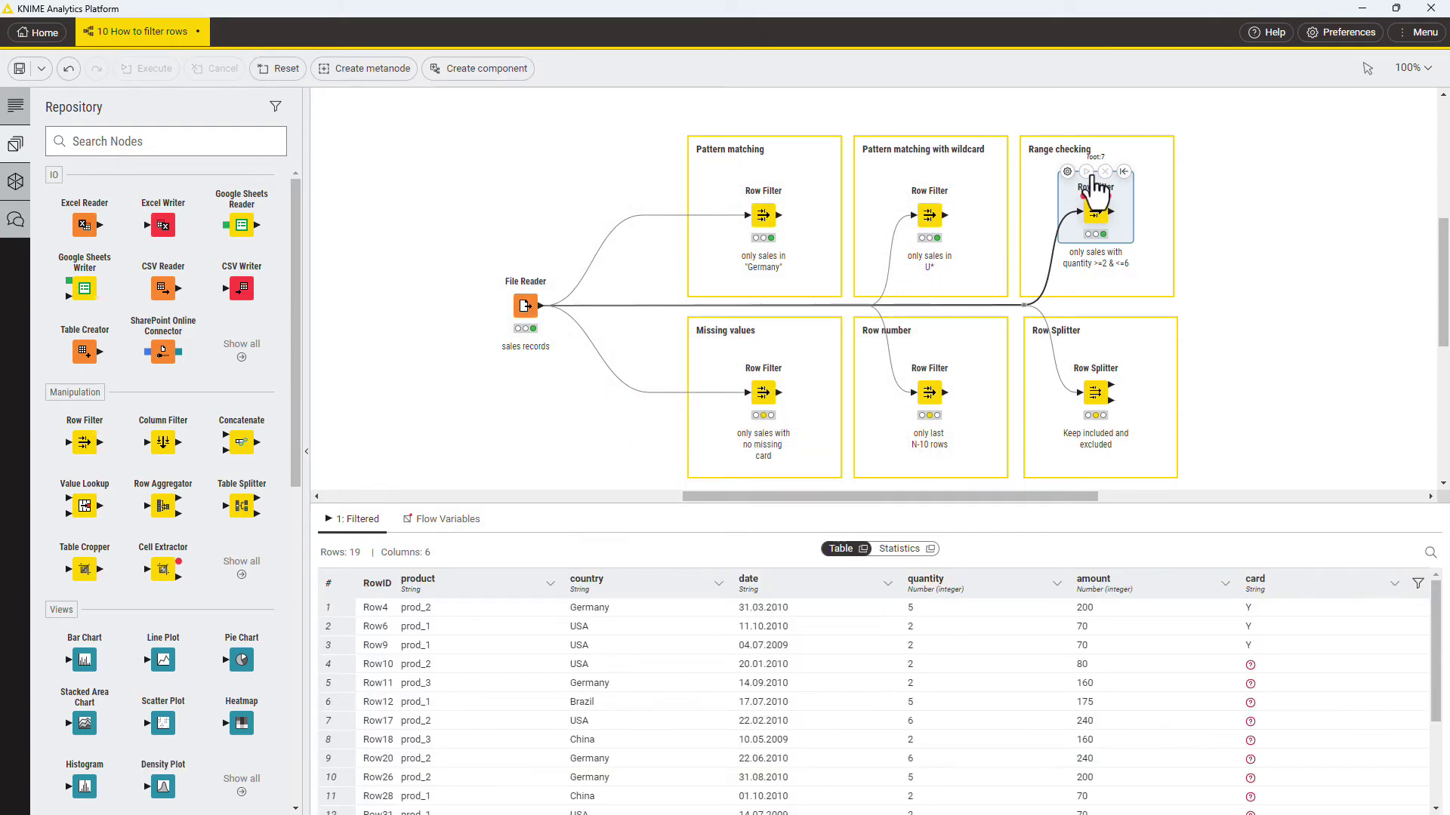
Switch the range filter to exclude quantities 2–6 and run it, leaving 28 rows
click(1067, 173)
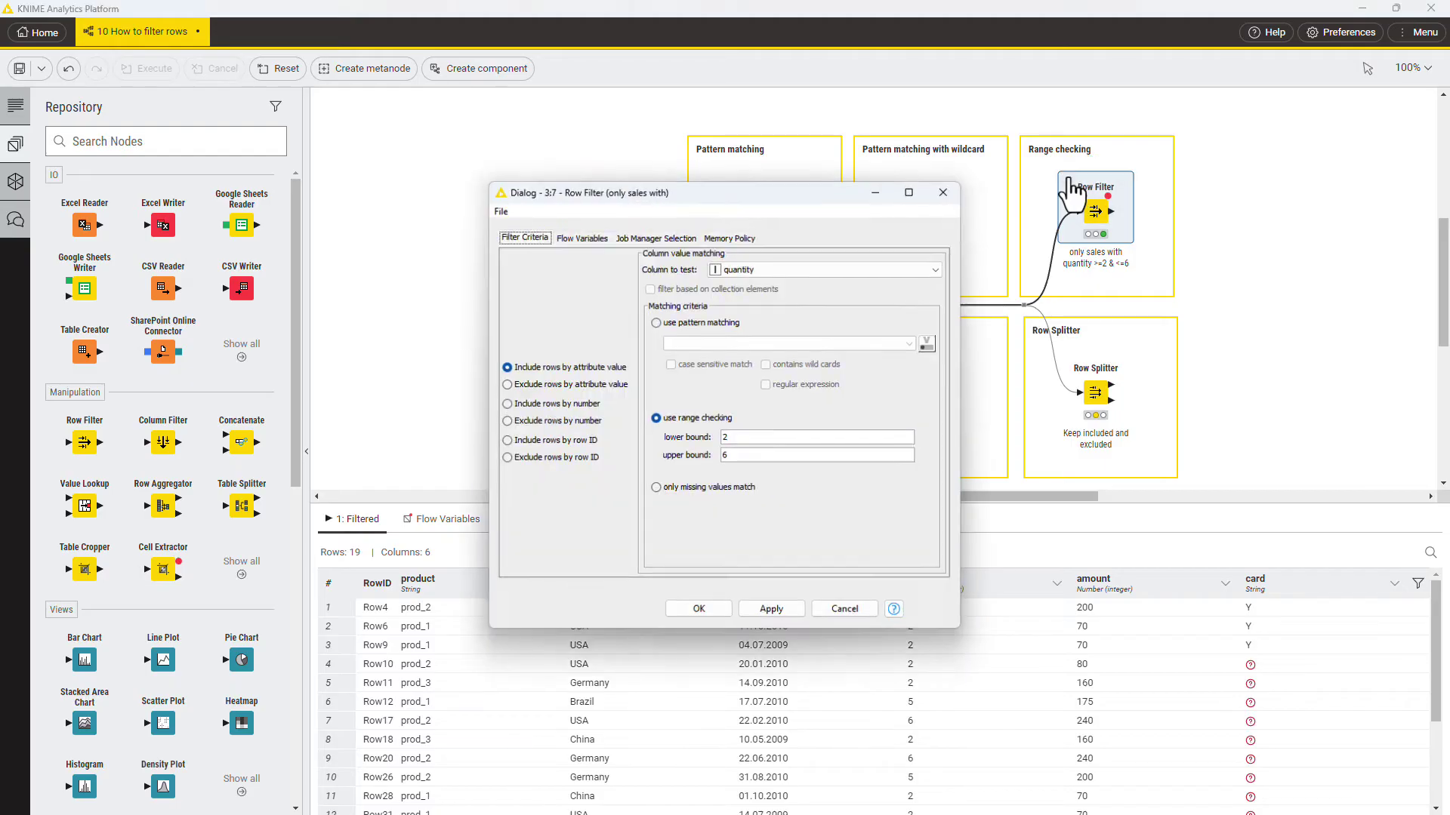
click(568, 383)
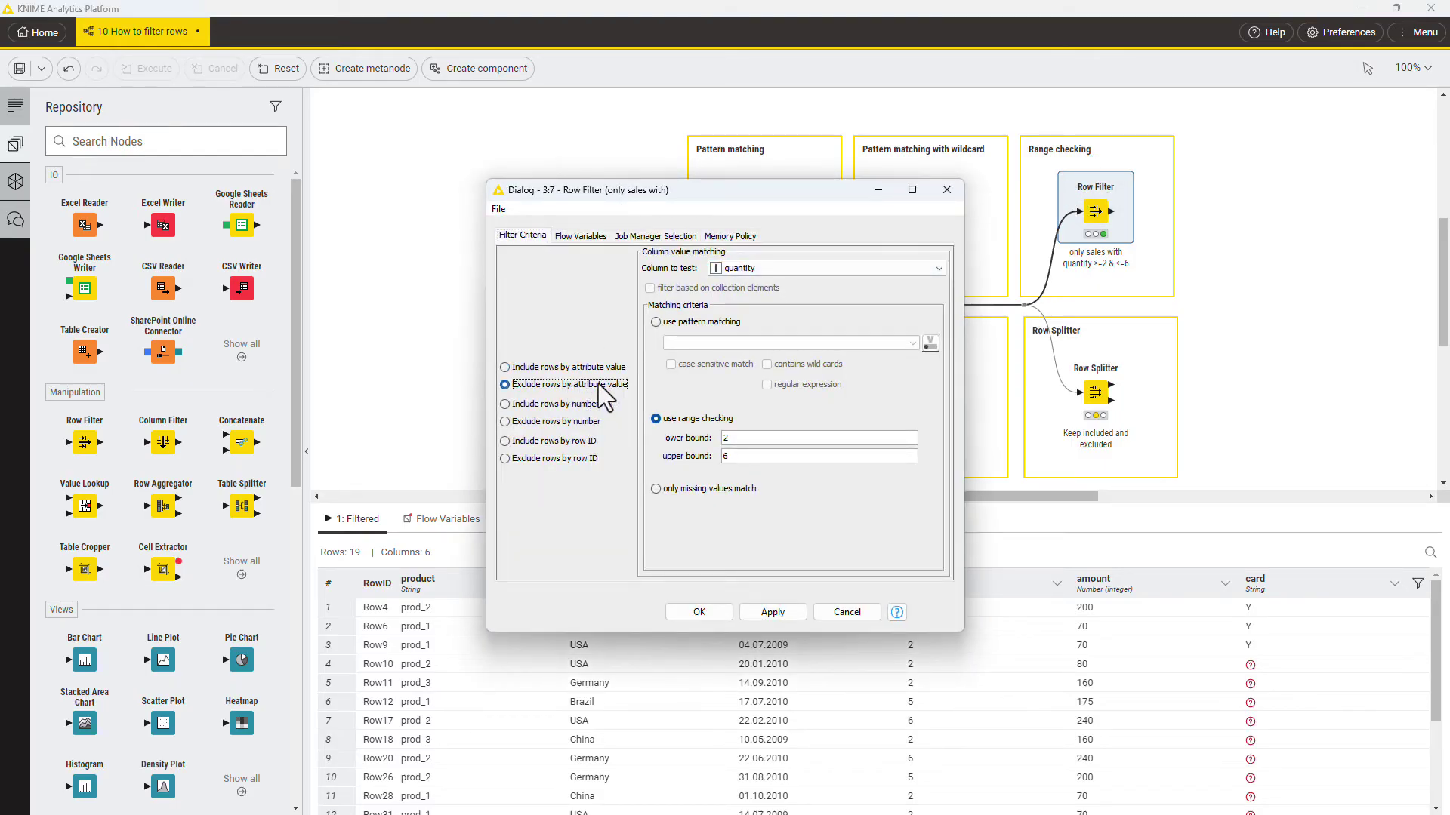
click(699, 612)
click(1085, 172)
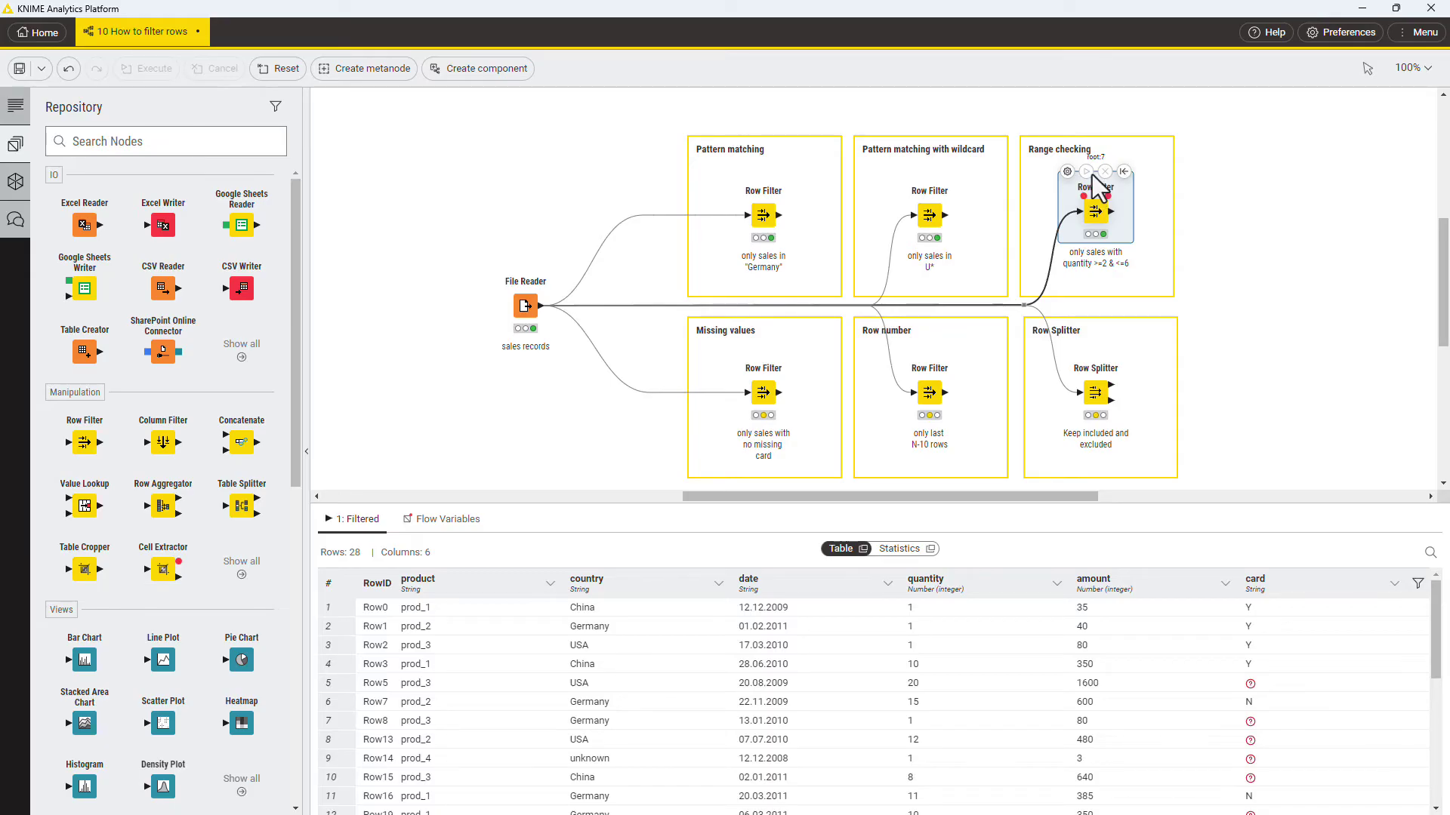
Filter on card with 'only missing values match' and run, listing rows without card
click(759, 380)
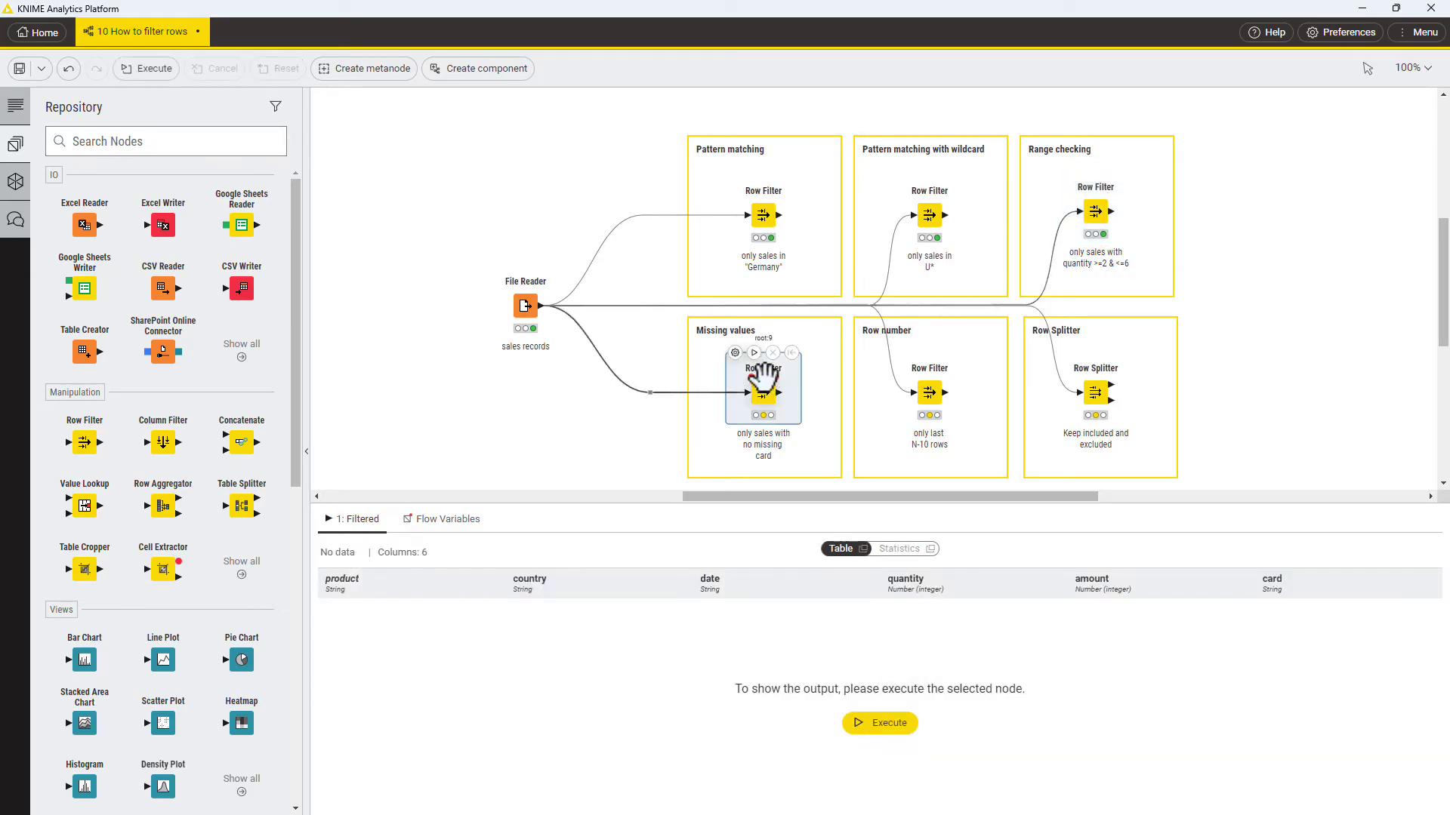
double_click(745, 374)
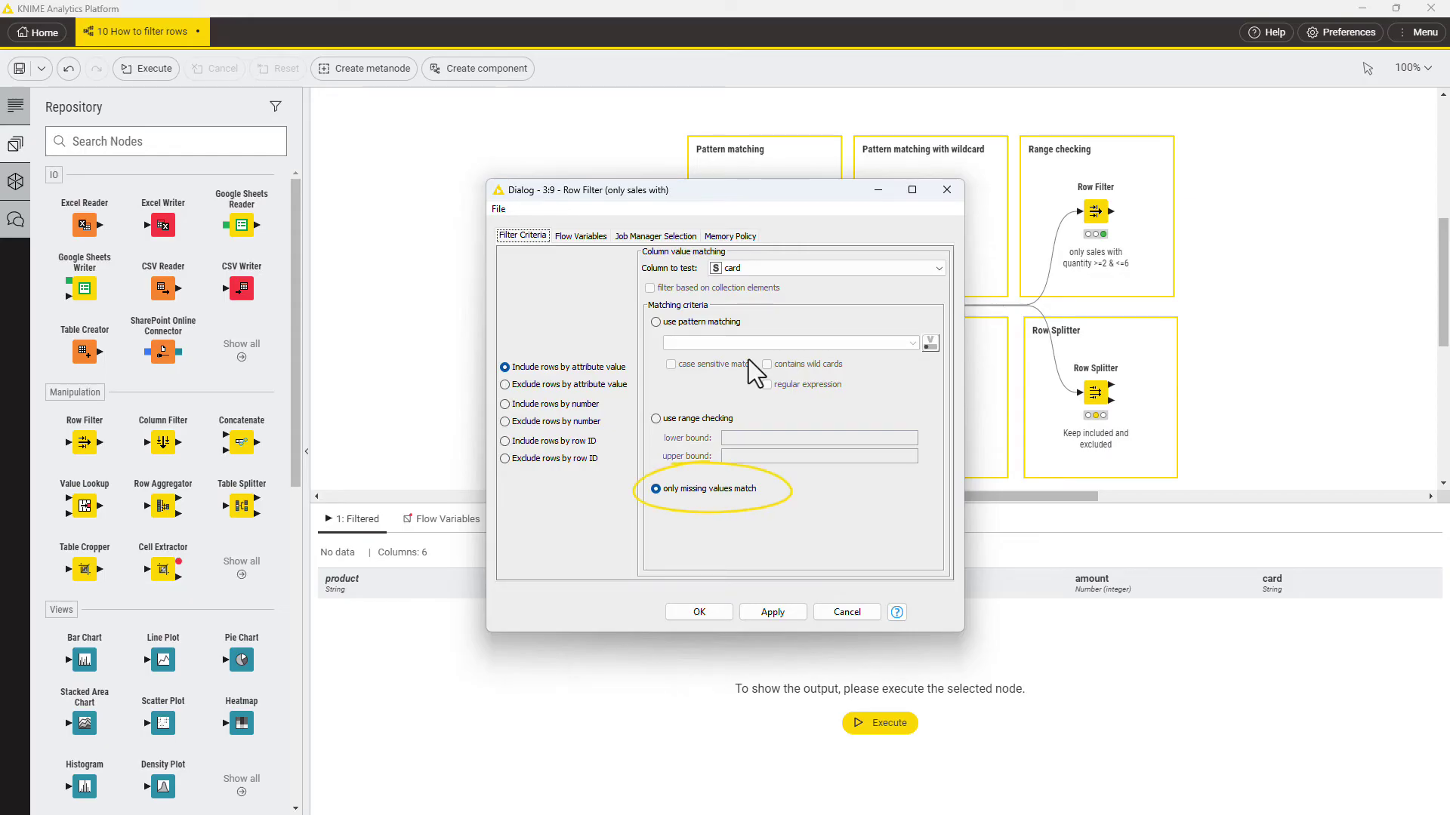
click(702, 612)
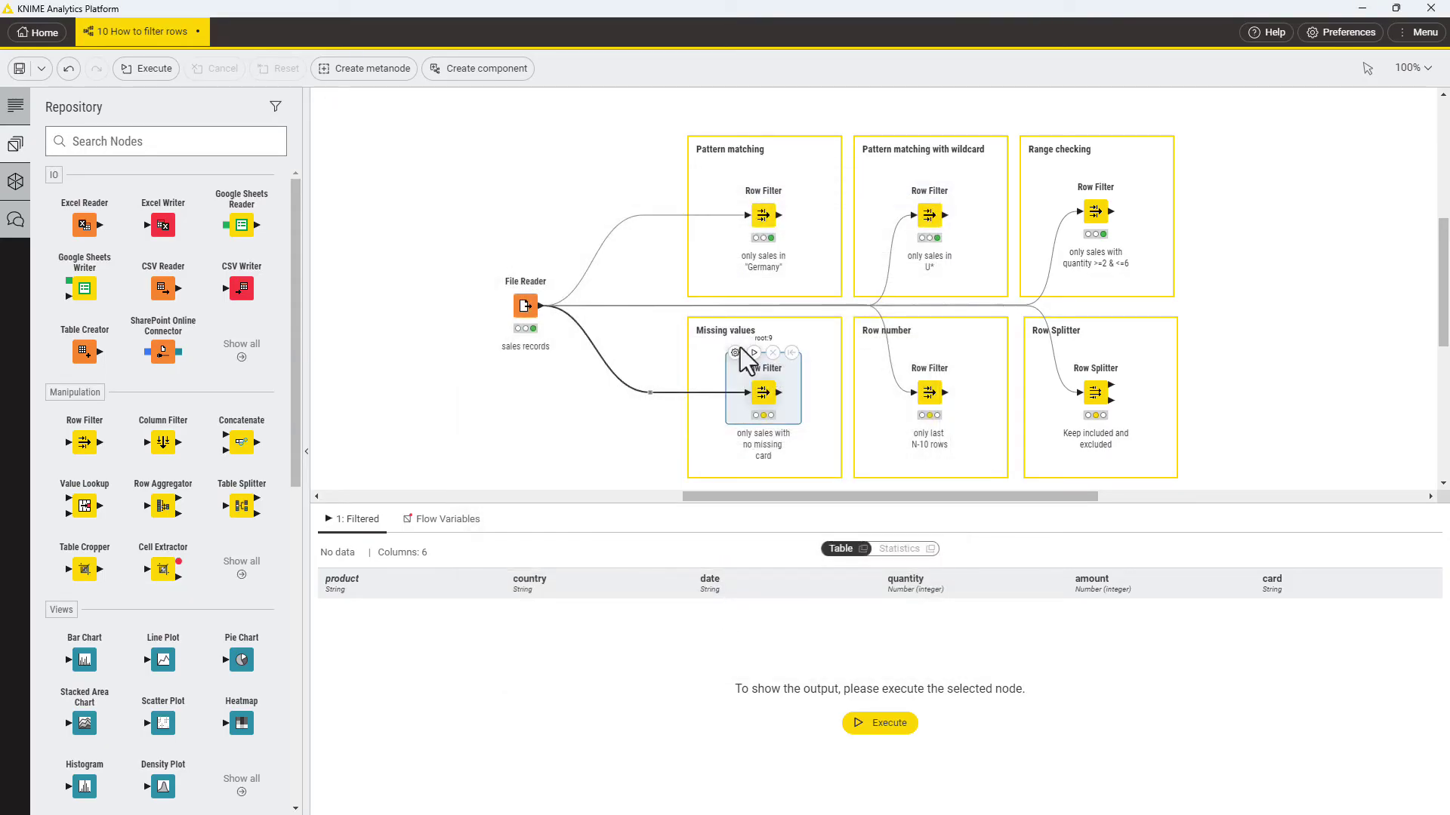
click(754, 354)
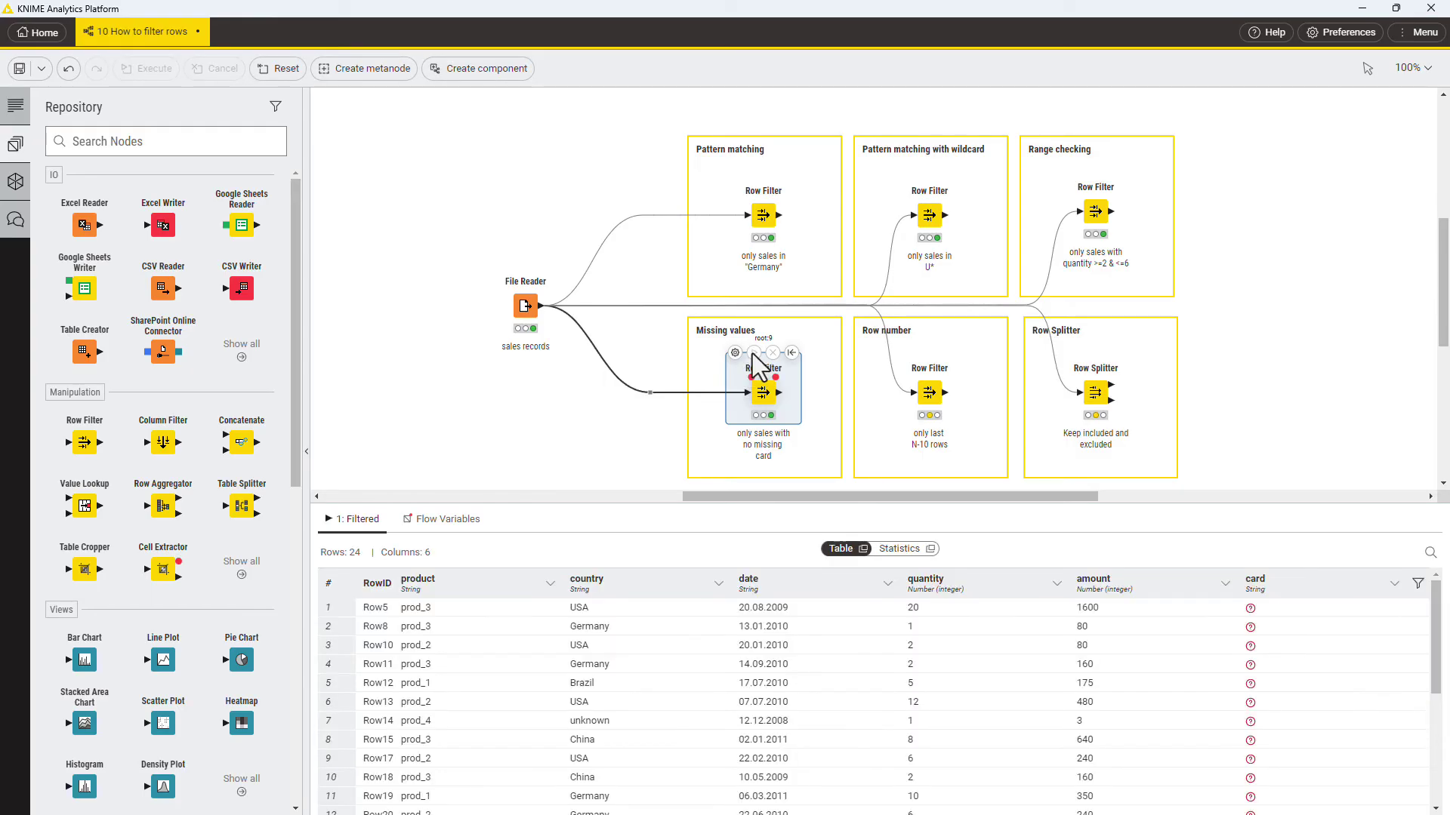
Switch the filter to exclude missing card rows and rerun, giving 23 rows
click(735, 354)
click(587, 388)
click(699, 612)
click(753, 354)
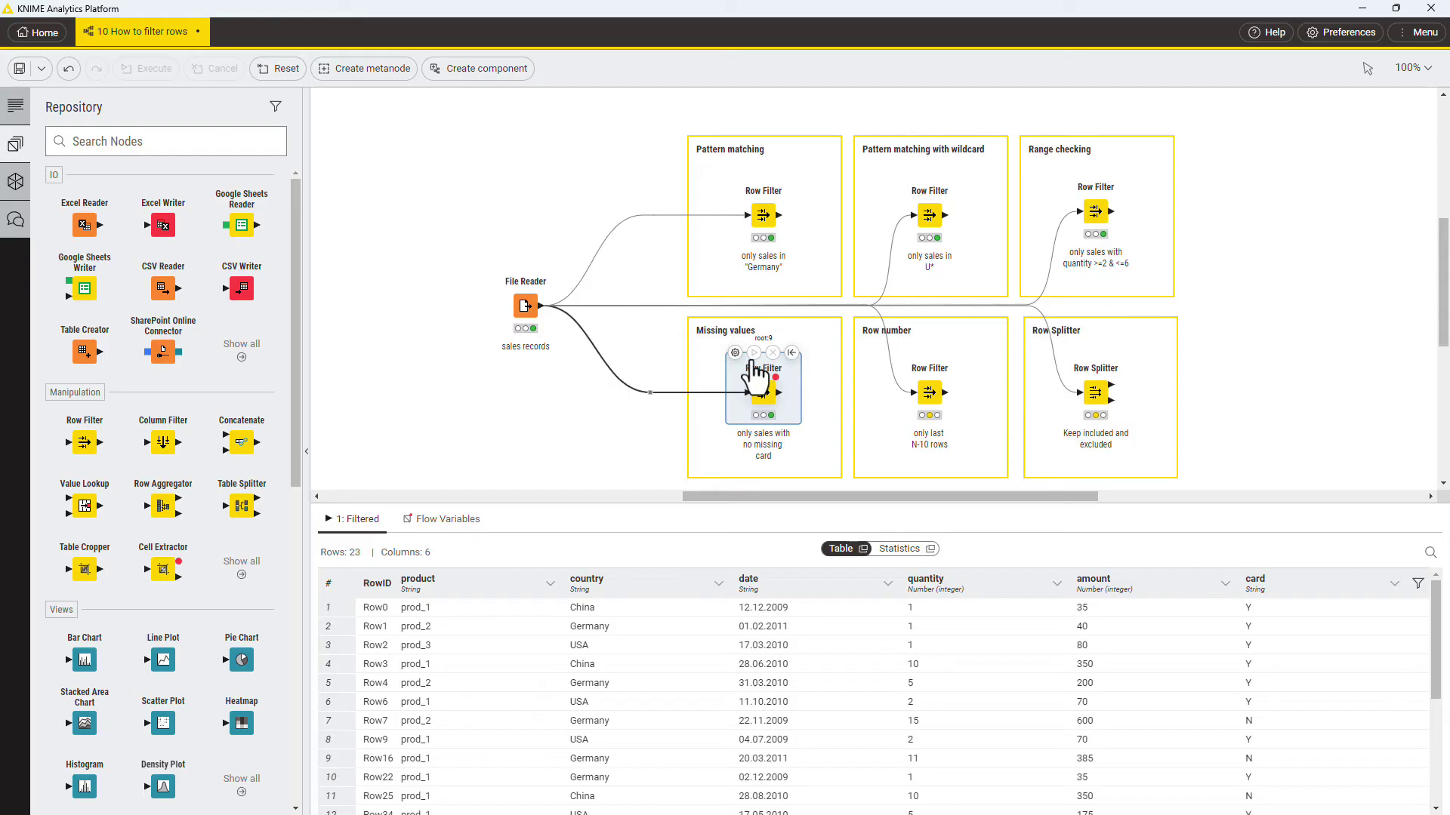
Include rows 5 to 10 in the Row number filter and run it, outputting six rows
double_click(927, 385)
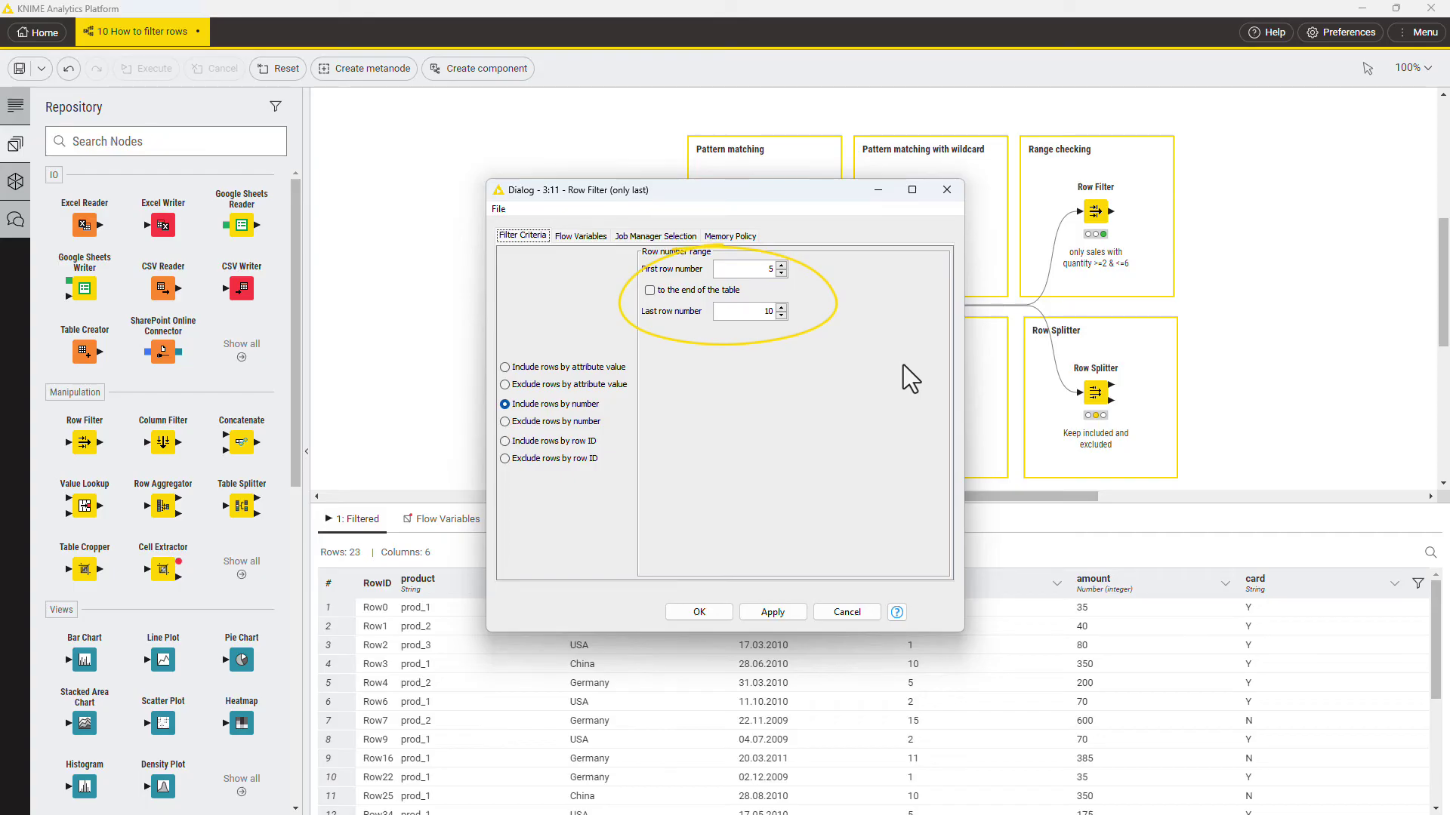
click(708, 613)
mouse_move(930, 391)
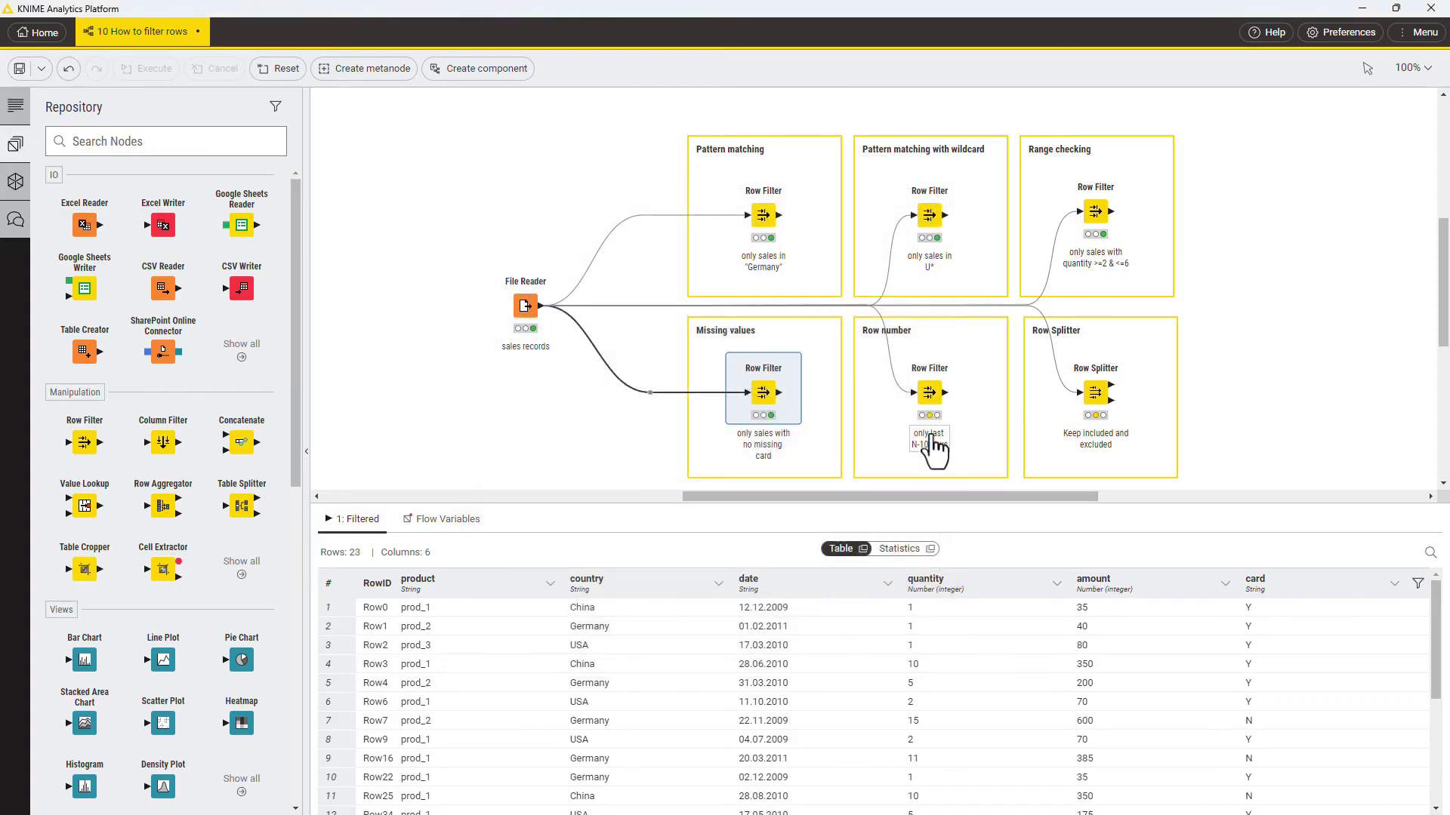
click(927, 383)
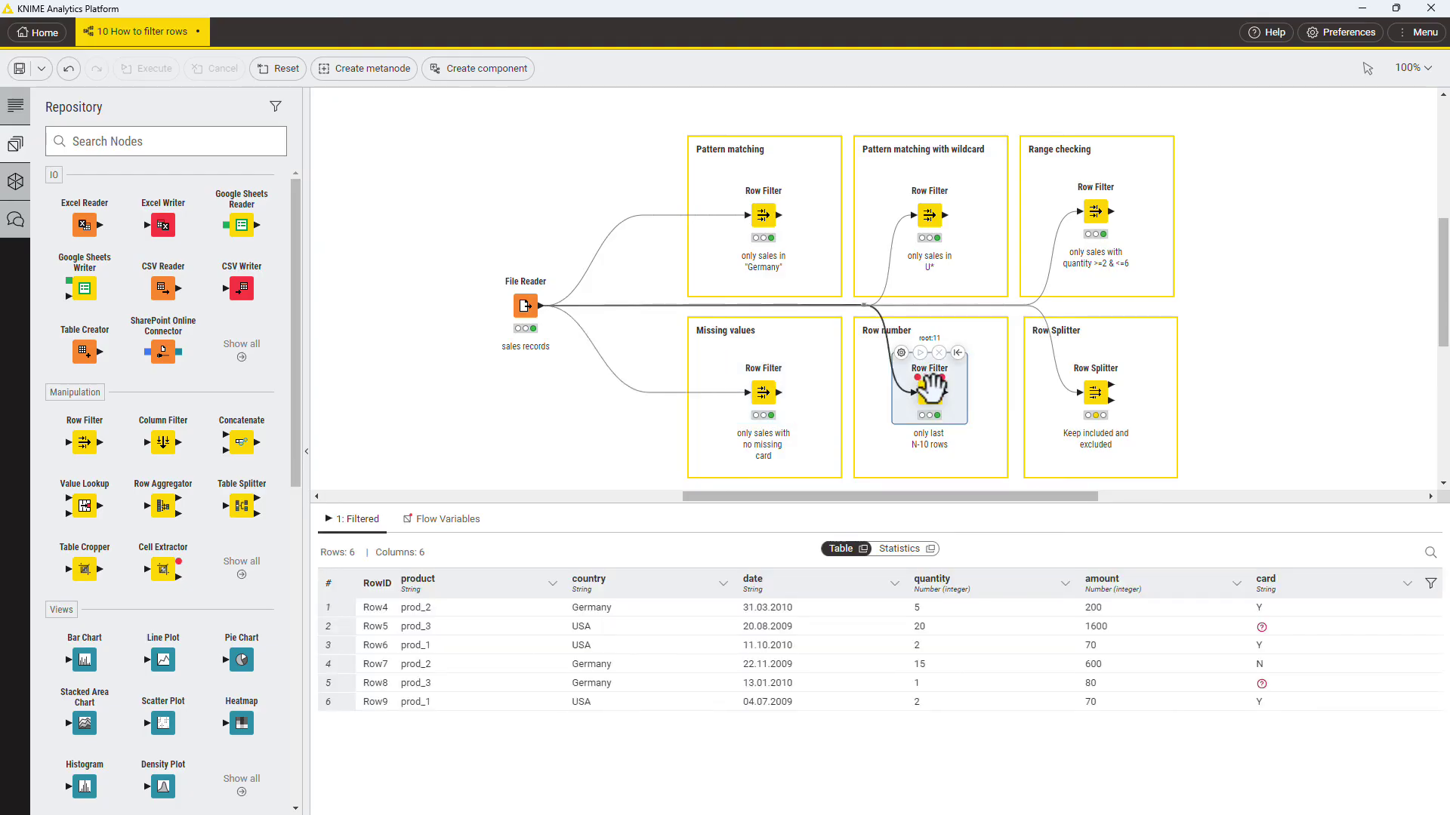
Split rows on missing card values and view the 23 rows in '2: Filtered Out'
click(1090, 382)
double_click(1091, 381)
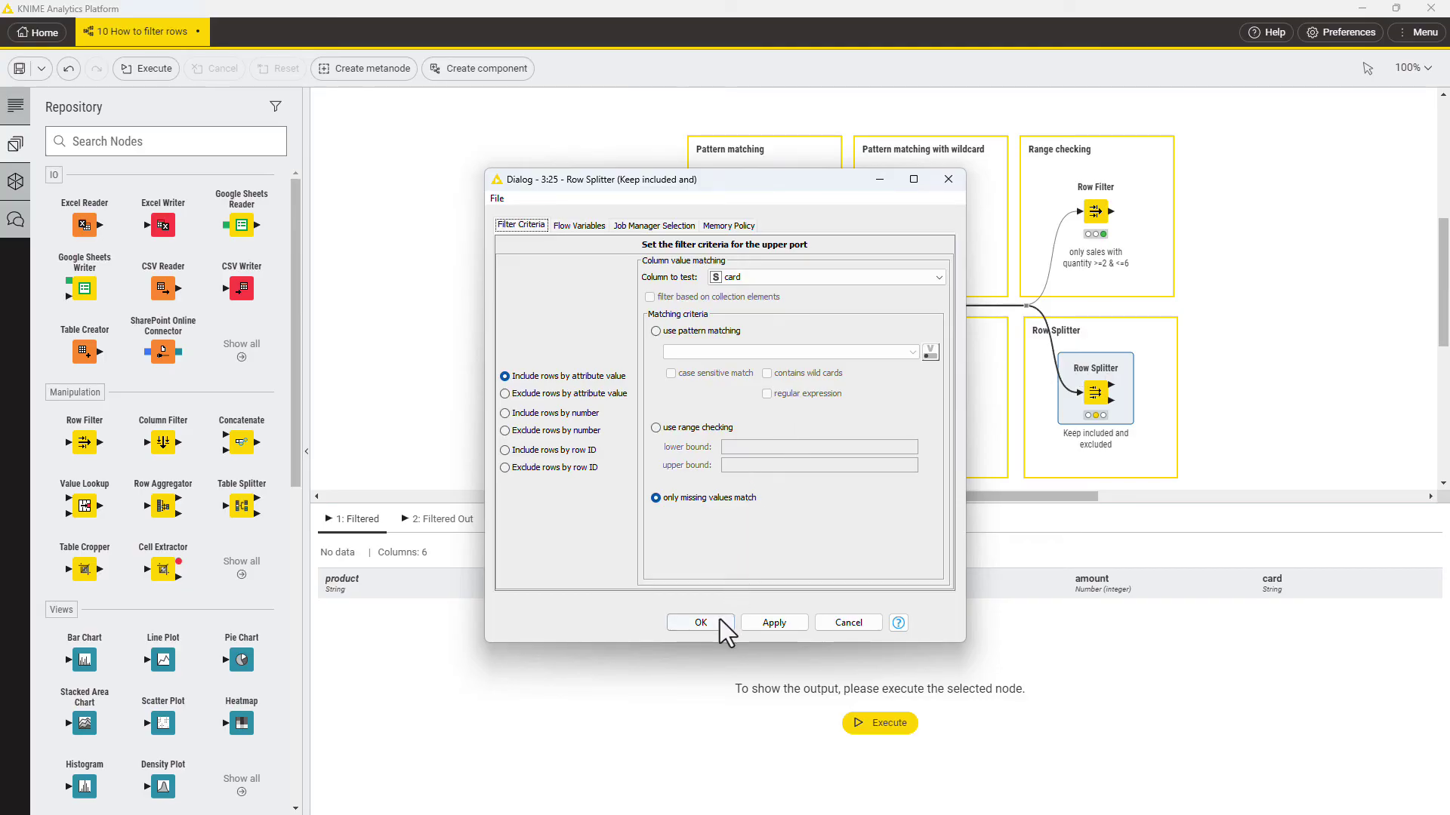
click(720, 621)
click(1086, 353)
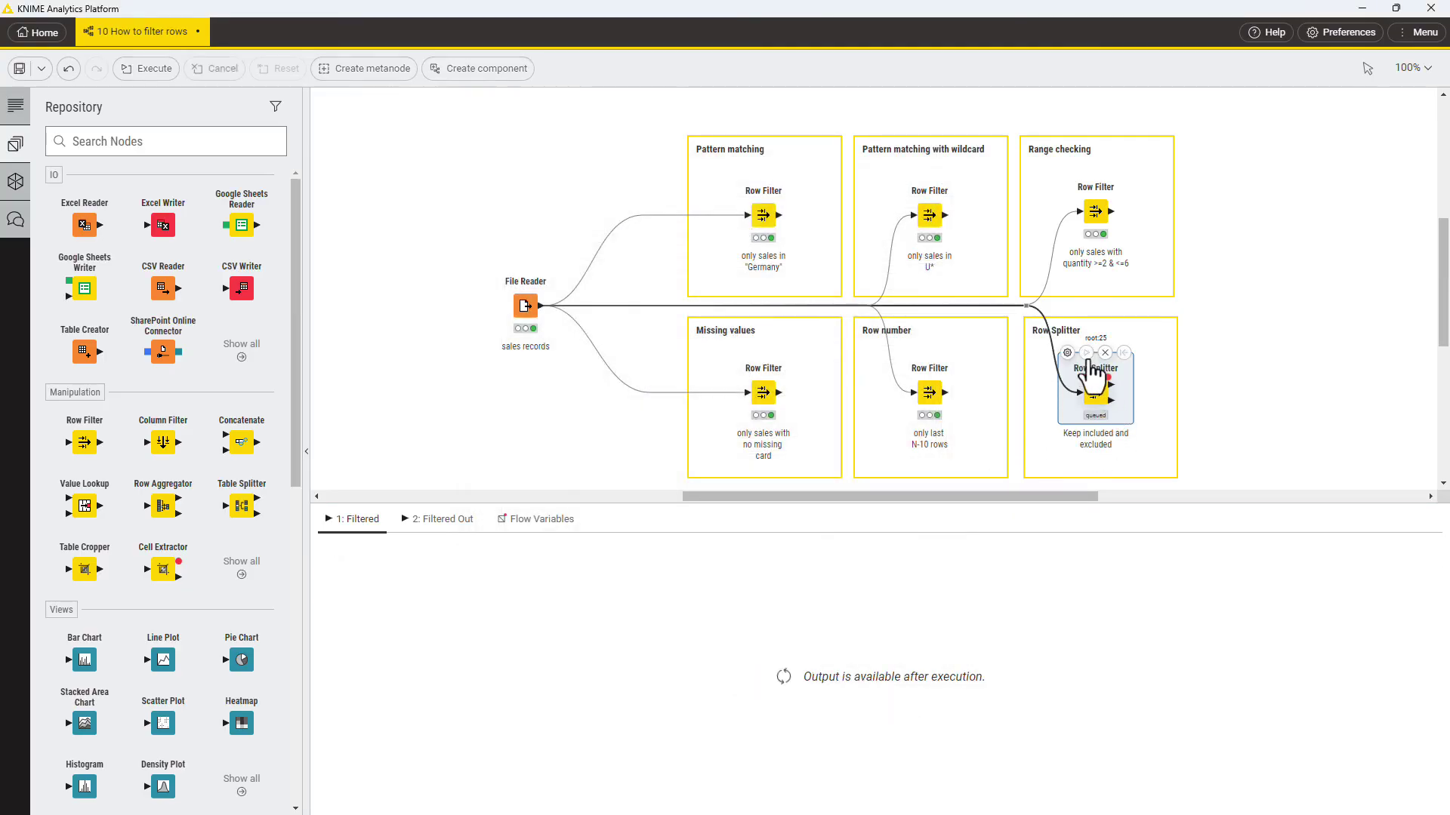
click(428, 525)
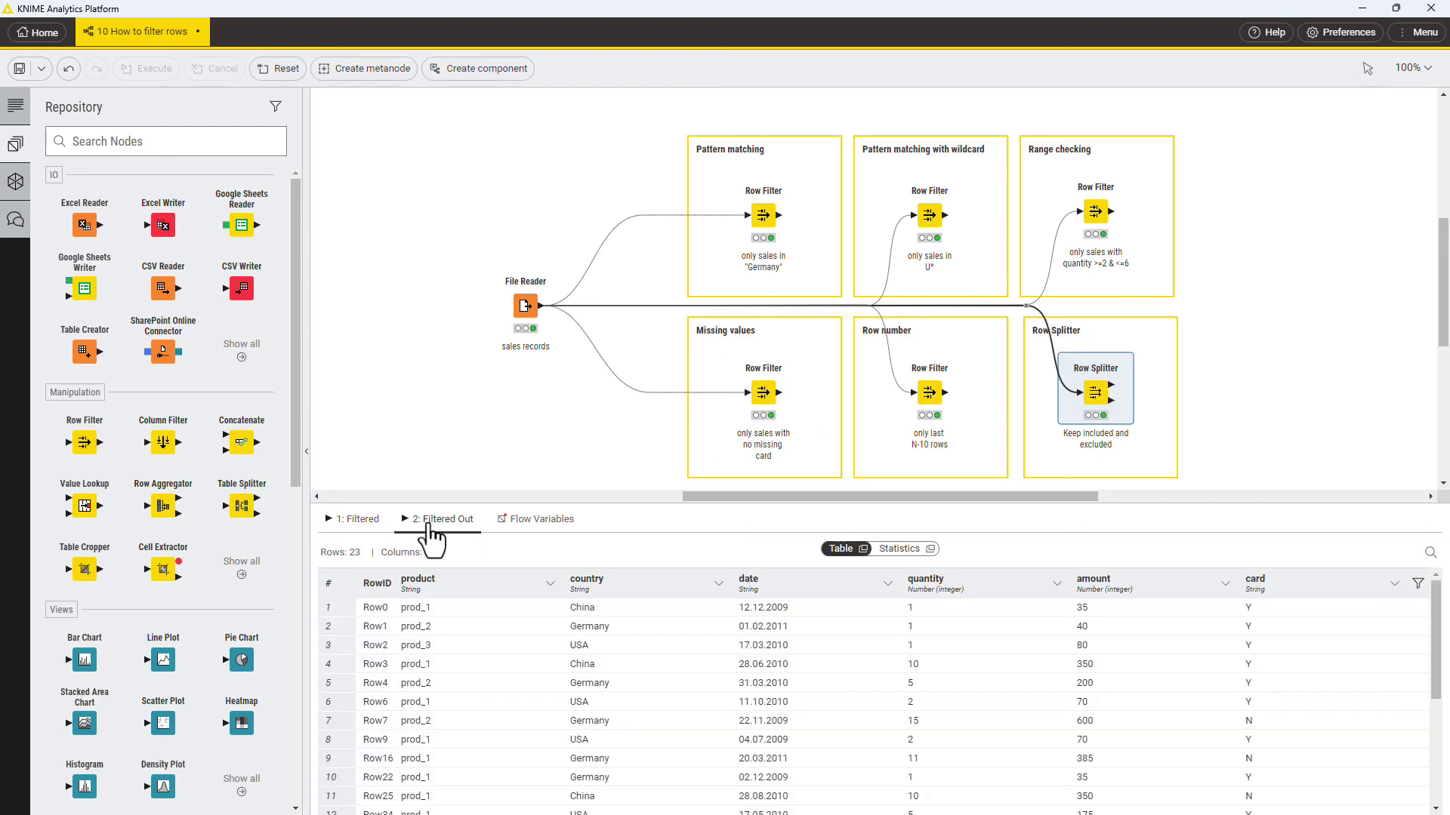